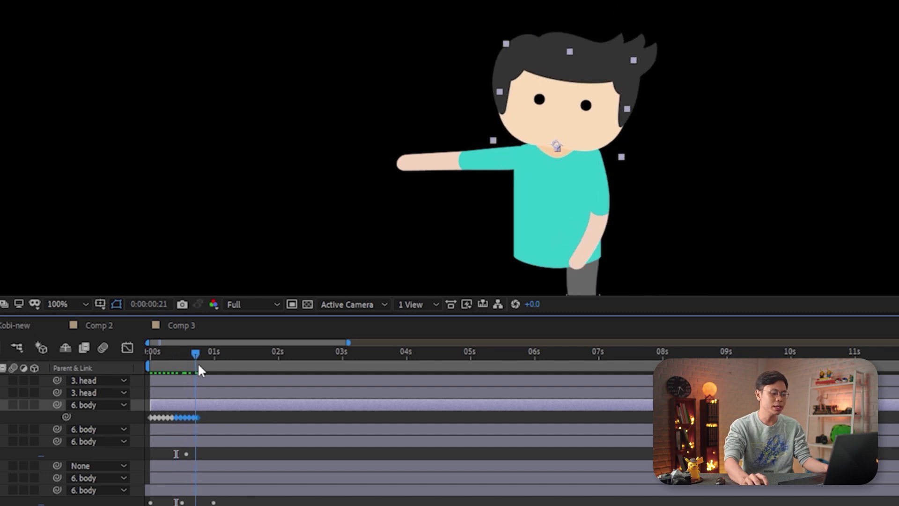
- Nudge the last head Rotation keyframe one frame later and select the keyframe before it
{"action": "scroll", "coordinate": [211, 419], "scroll_direction": "up", "scroll_amount": 3, "text": "alt"}
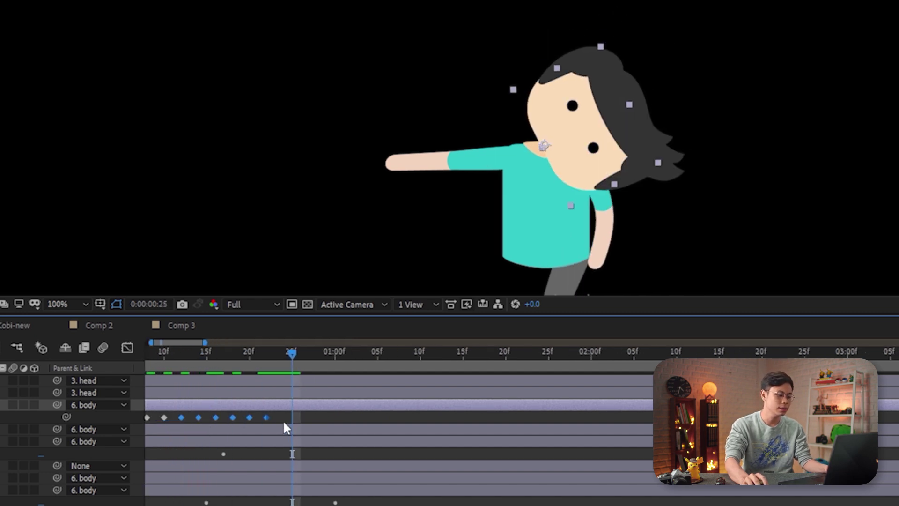
{"action": "scroll", "coordinate": [300, 417], "scroll_direction": "down", "scroll_amount": 3}
{"action": "key", "text": "space"}
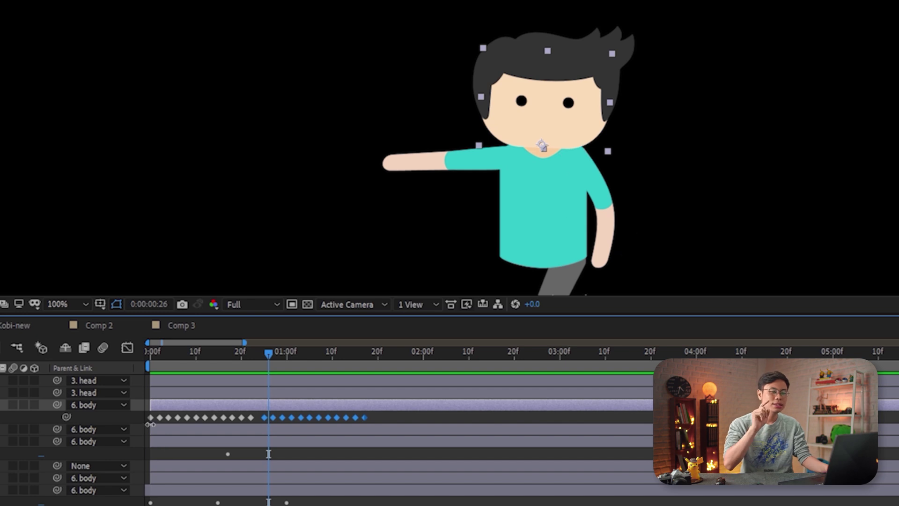
{"action": "scroll", "coordinate": [208, 411], "scroll_direction": "up", "scroll_amount": 2}
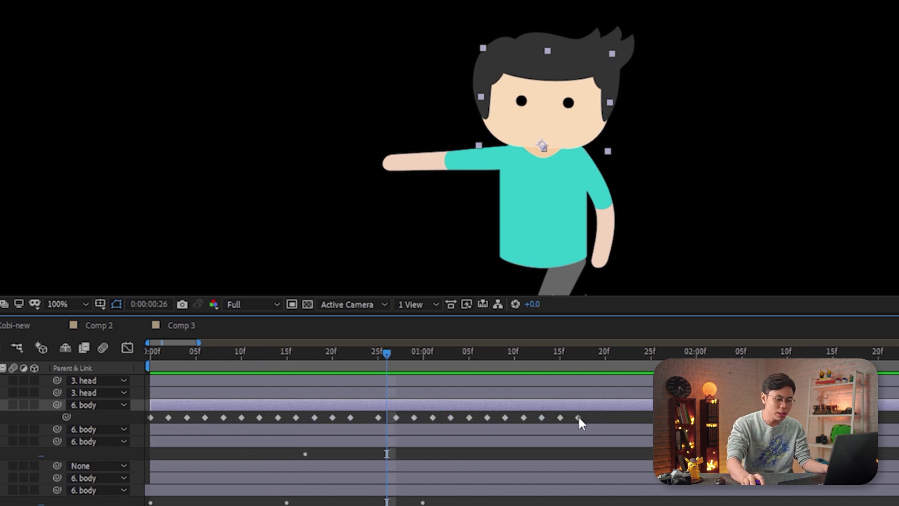
{"action": "key", "text": "alt+Right"}
{"action": "left_click", "coordinate": [561, 417]}
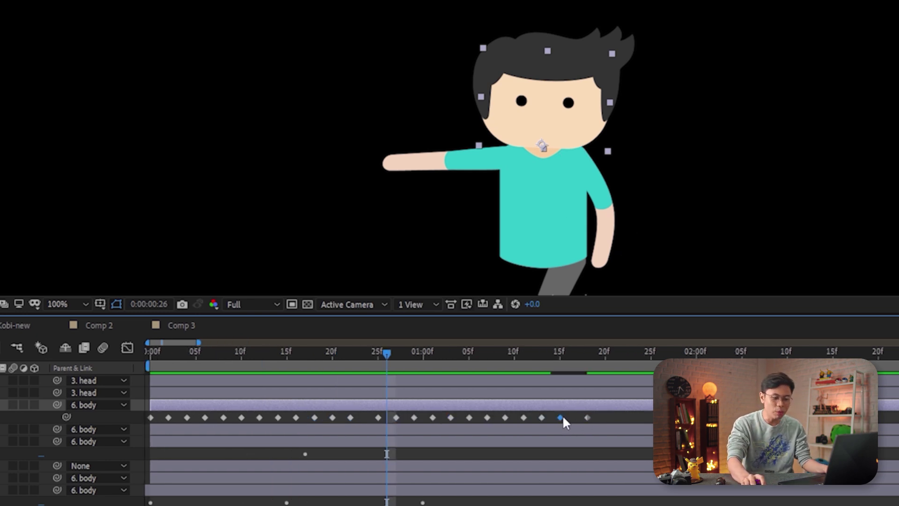
- Stretch all head Rotation keyframes proportionally over a longer span of the timeline and preview the animation from the start
{"action": "scroll", "coordinate": [529, 409], "scroll_direction": "down", "scroll_amount": 5}
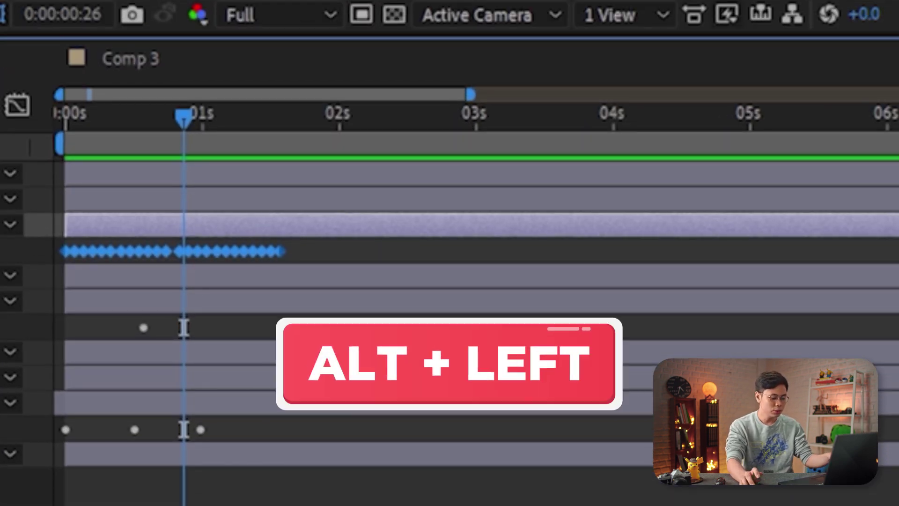
{"action": "left_click_drag", "start_coordinate": [276, 254], "coordinate": [898, 253]}
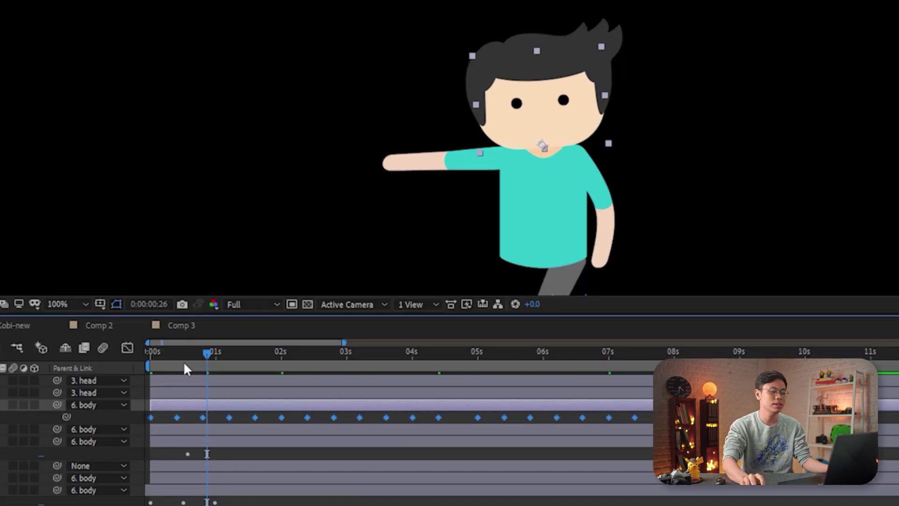
{"action": "key", "text": "Home"}
{"action": "key", "text": "space"}
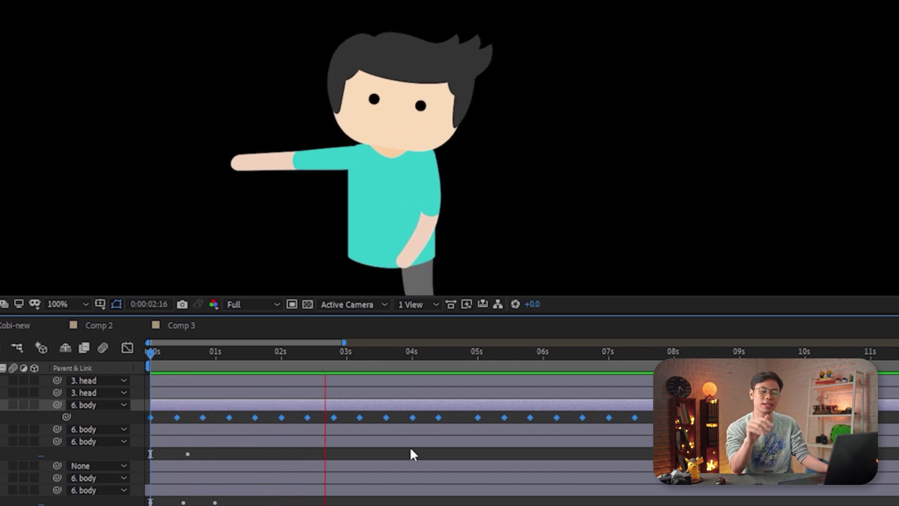
- Spread the head Rotation keyframes proportionally out to about 19 seconds and preview the slower head movement
{"action": "key", "text": "space"}
{"action": "key", "text": "minus"}
{"action": "key", "text": "minus"}
{"action": "left_click_drag", "start_coordinate": [364, 416], "coordinate": [587, 415]}
{"action": "key", "text": "space"}
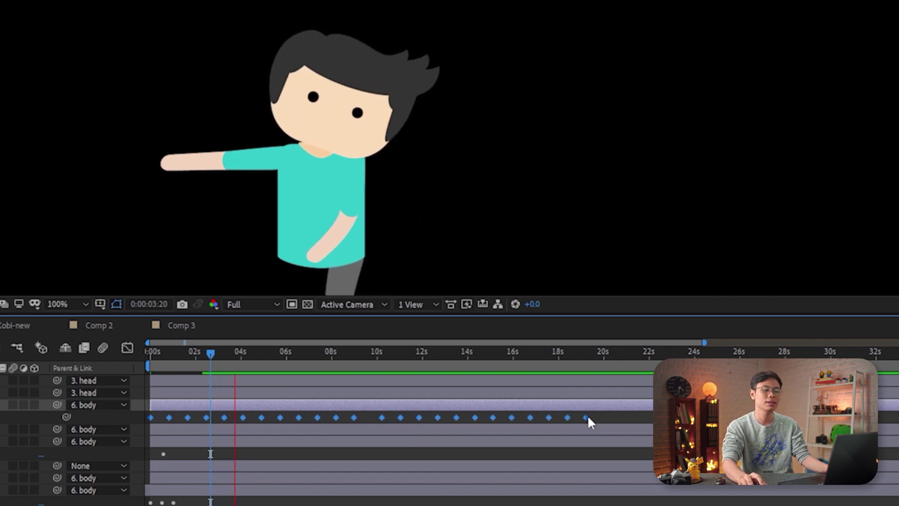
- Compress the head Rotation keyframes proportionally to about 3 seconds and preview the faster movement from the start
{"action": "key", "text": "space"}
{"action": "left_click_drag", "start_coordinate": [585, 418], "coordinate": [280, 422]}
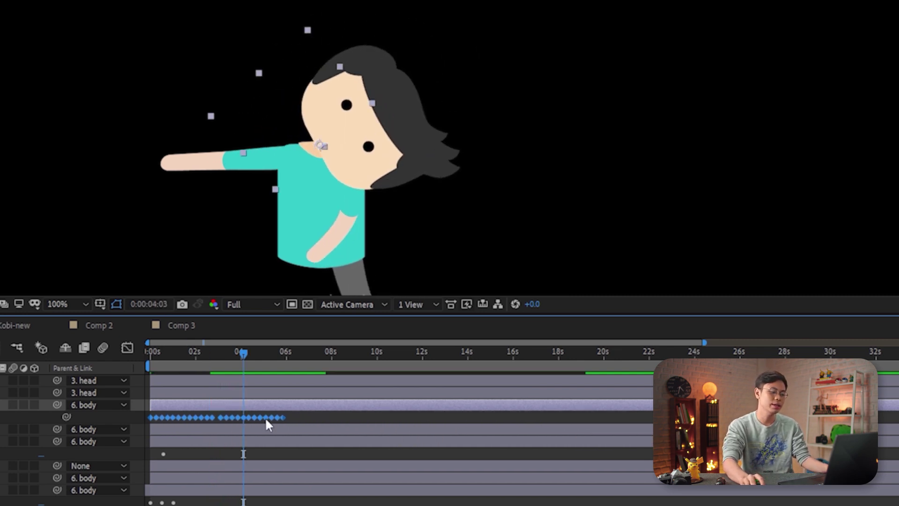
{"action": "key", "text": "Home"}
{"action": "key", "text": "space"}
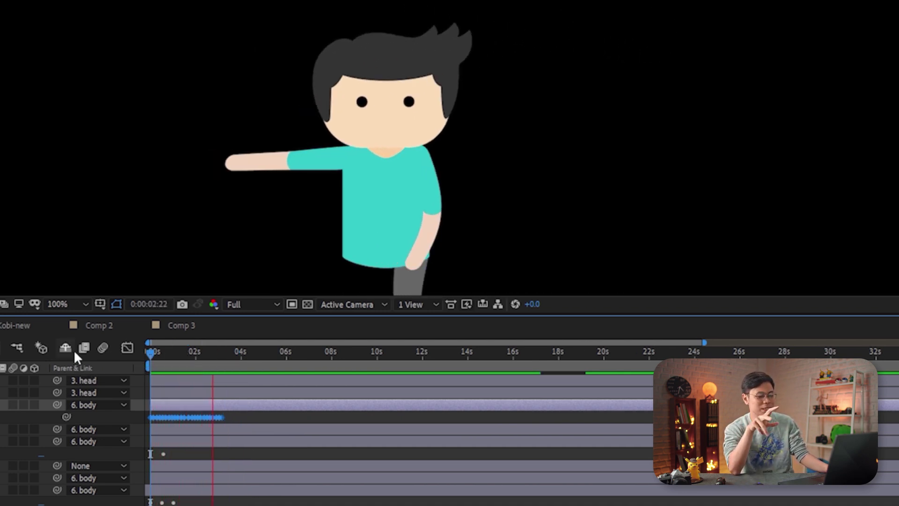
{"action": "key", "text": "space"}
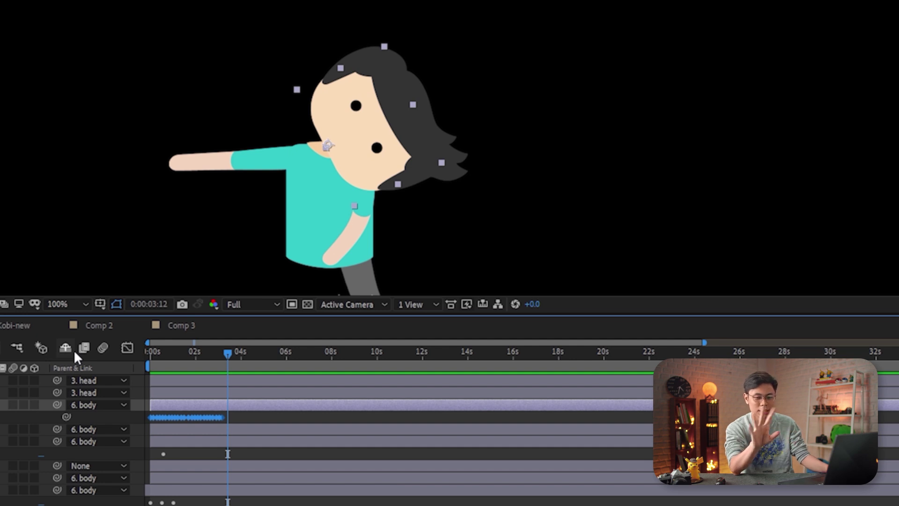
- Stretch the head Rotation keyframes proportionally out to about 26 seconds
{"action": "left_click_drag", "start_coordinate": [224, 417], "coordinate": [430, 414]}
{"action": "left_click", "coordinate": [594, 352]}
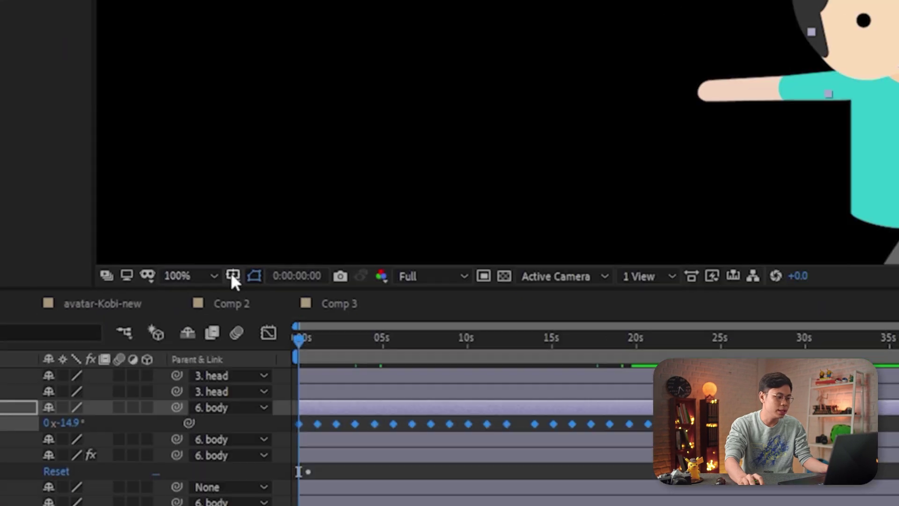
- Overlay the Proportional Grid on the composition and switch the overlay to Title/Action Safe
{"action": "left_click", "coordinate": [233, 272]}
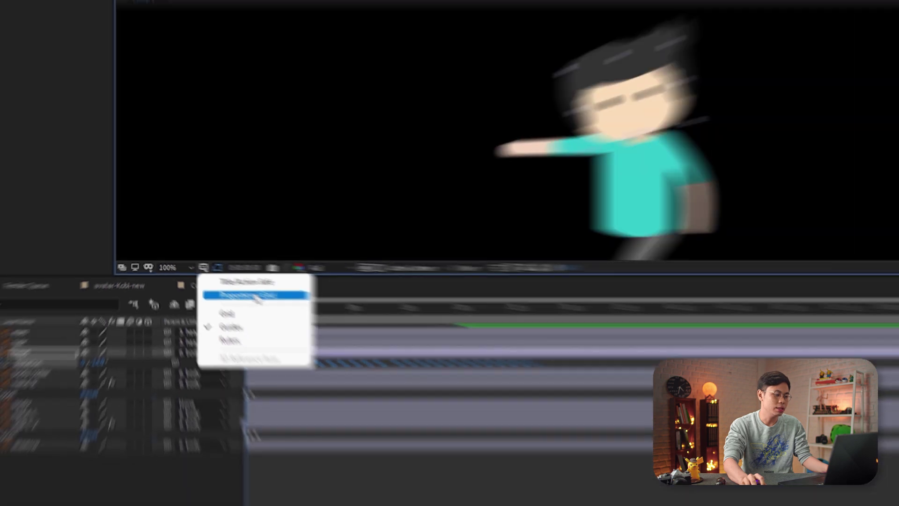
{"action": "left_click", "coordinate": [313, 319]}
{"action": "scroll", "coordinate": [652, 207], "scroll_direction": "down", "scroll_amount": 4}
{"action": "scroll", "coordinate": [803, 202], "scroll_direction": "up", "scroll_amount": 2}
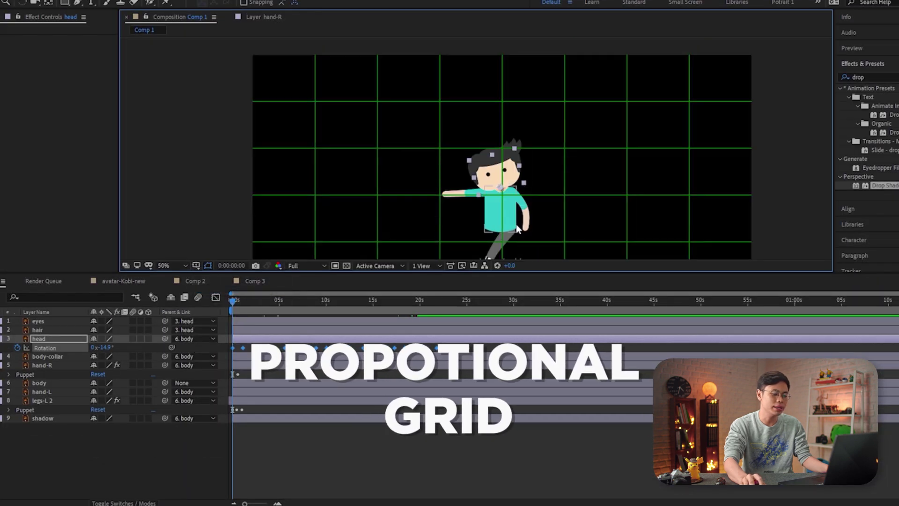
{"action": "left_click", "coordinate": [197, 266]}
{"action": "left_click", "coordinate": [220, 278]}
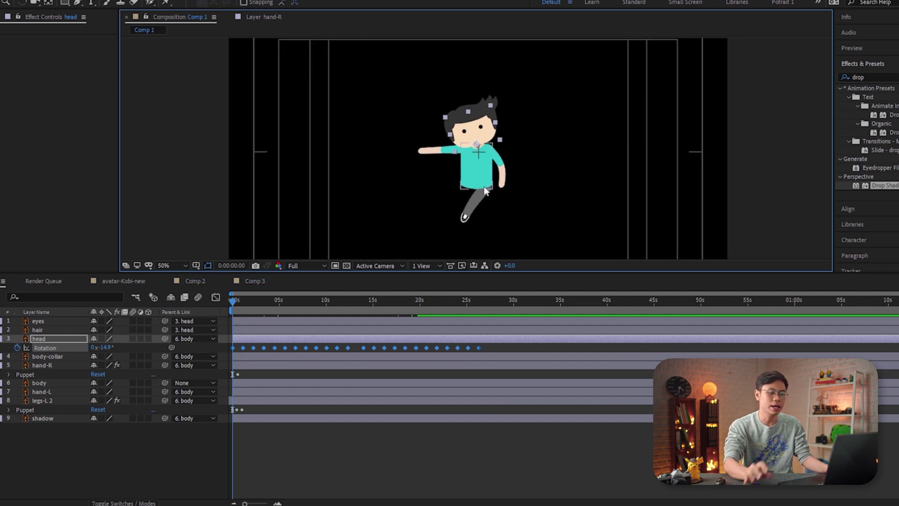
- Try moving the character's body to the left edge of the frame against the safe margins, and undo the move
{"action": "scroll", "coordinate": [485, 189], "scroll_direction": "down", "scroll_amount": 2}
{"action": "scroll", "coordinate": [399, 168], "scroll_direction": "up", "scroll_amount": 2}
{"action": "left_click_drag", "start_coordinate": [451, 168], "coordinate": [248, 149]}
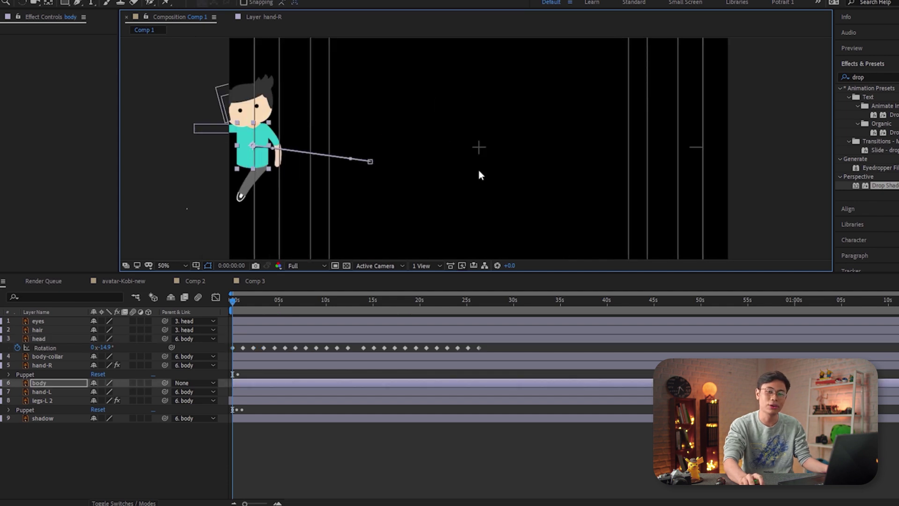
{"action": "key", "text": "ctrl+z"}
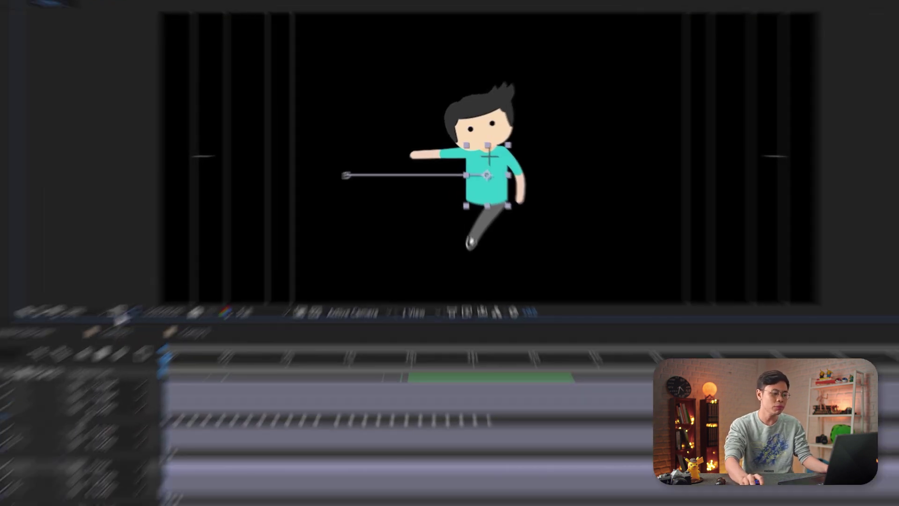
- Turn on the Grid overlay in the composition view and check its spacing around the character
{"action": "left_click", "coordinate": [196, 265]}
{"action": "left_click", "coordinate": [159, 386]}
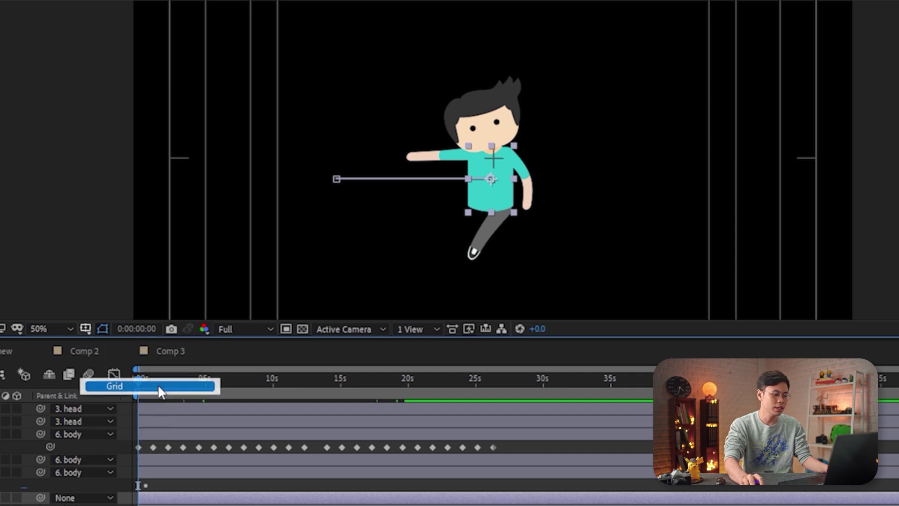
{"action": "scroll", "coordinate": [375, 124], "scroll_direction": "down", "scroll_amount": 2}
{"action": "scroll", "coordinate": [451, 149], "scroll_direction": "up", "scroll_amount": 7}
{"action": "scroll", "coordinate": [452, 152], "scroll_direction": "down", "scroll_amount": 7}
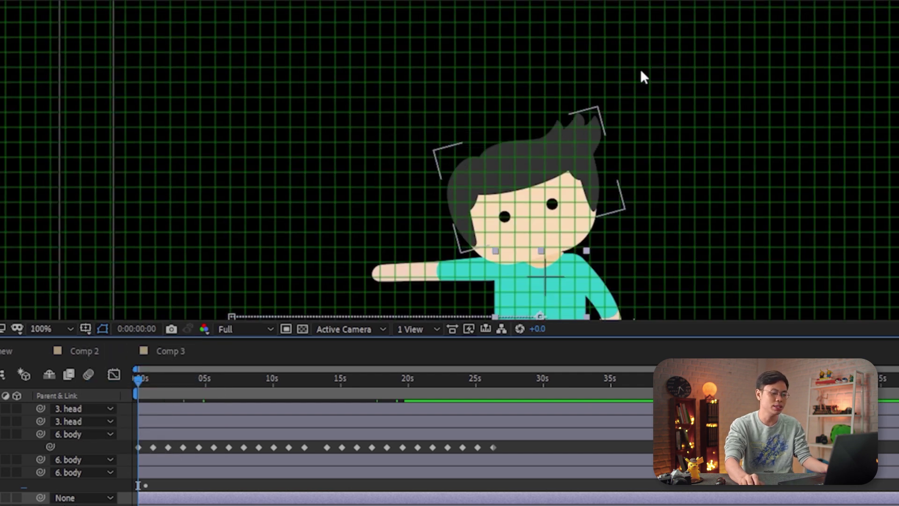
- Show the composition rulers and place a horizontal guide across the frame below the character
{"action": "left_click", "coordinate": [87, 329]}
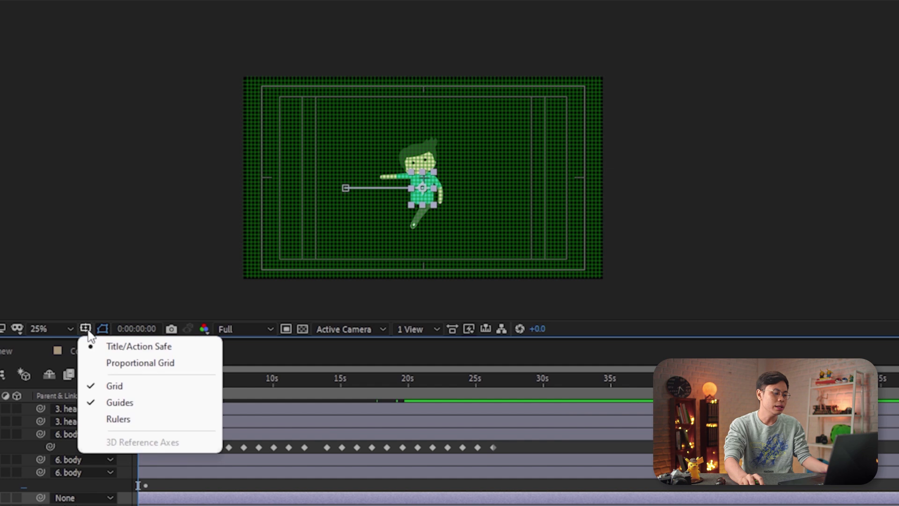
{"action": "left_click", "coordinate": [118, 419]}
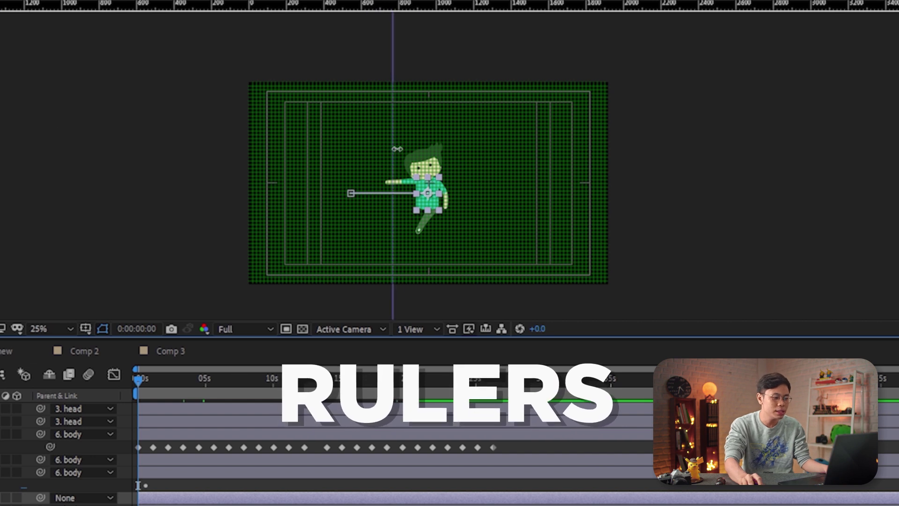
{"action": "left_click_drag", "start_coordinate": [428, 7], "coordinate": [433, 260]}
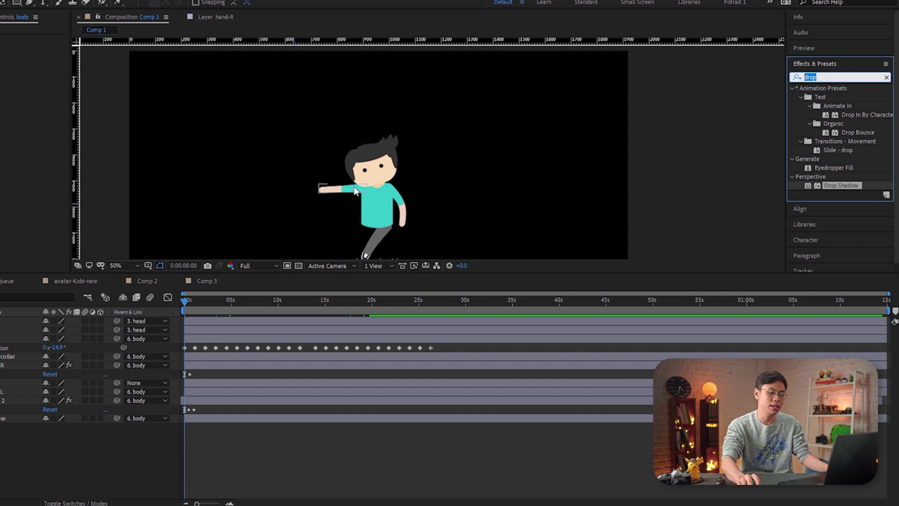
- Search the effects for "drop" and apply Drop Shadow to the character's hair layer
{"action": "scroll", "coordinate": [360, 186], "scroll_direction": "up", "scroll_amount": 4}
{"action": "left_click", "coordinate": [367, 179]}
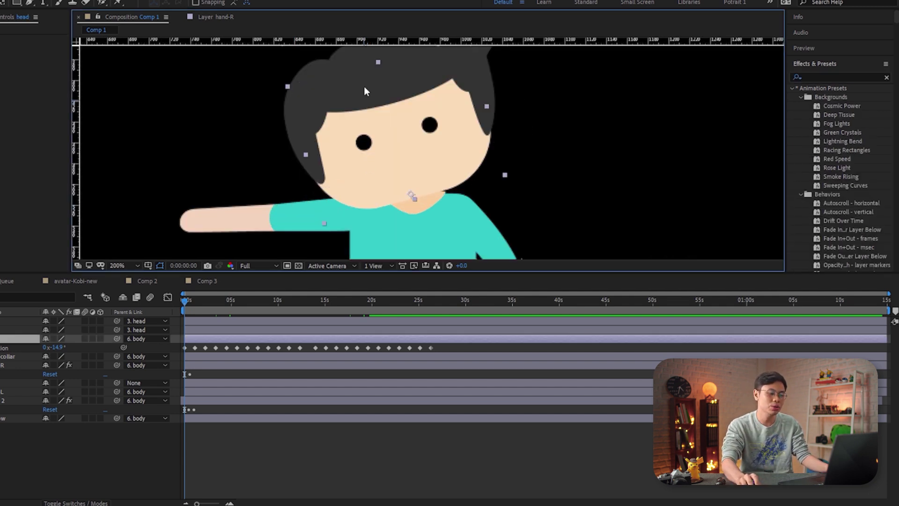
{"action": "left_click", "coordinate": [352, 110]}
{"action": "left_click", "coordinate": [831, 77]}
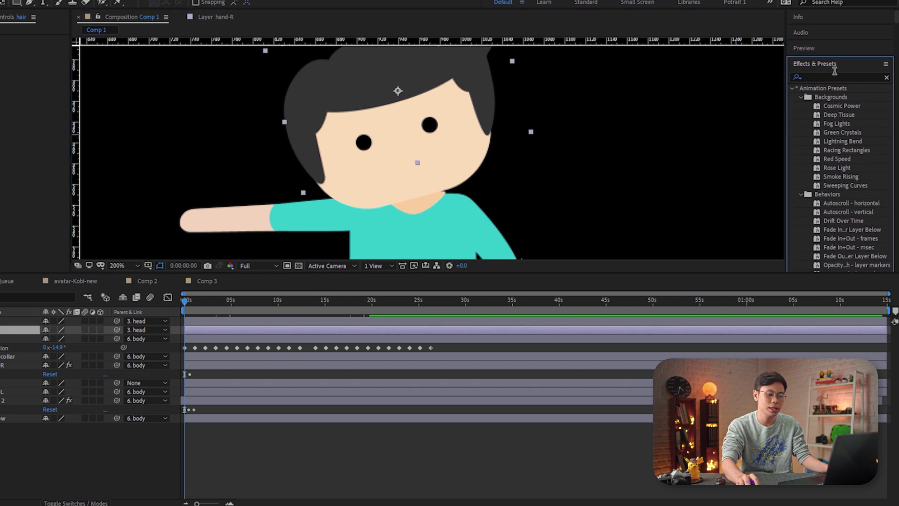
{"action": "type", "text": "drop"}
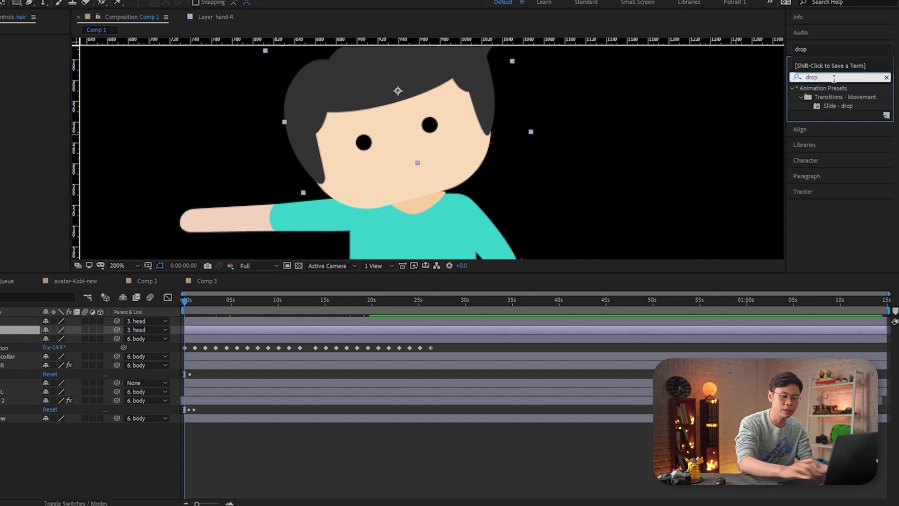
{"action": "type", "text": "dop"}
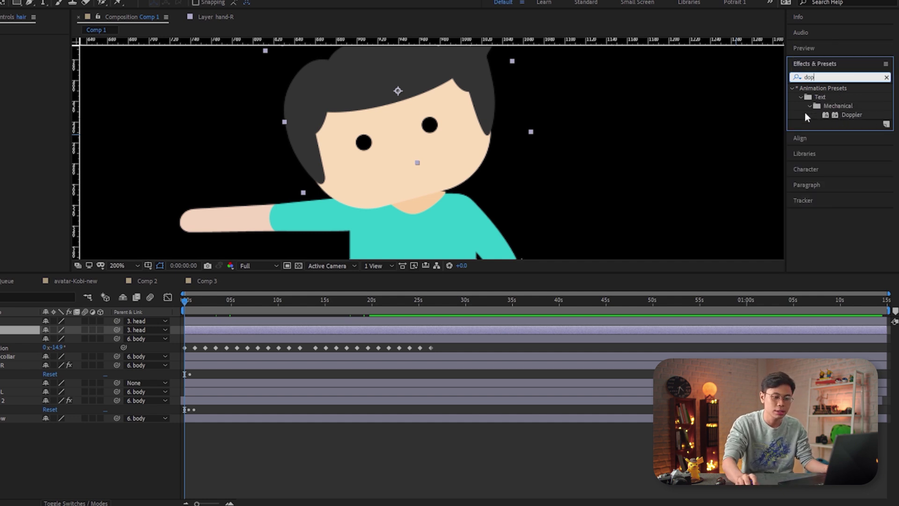
{"action": "left_click", "coordinate": [820, 76]}
{"action": "type", "text": "drop"}
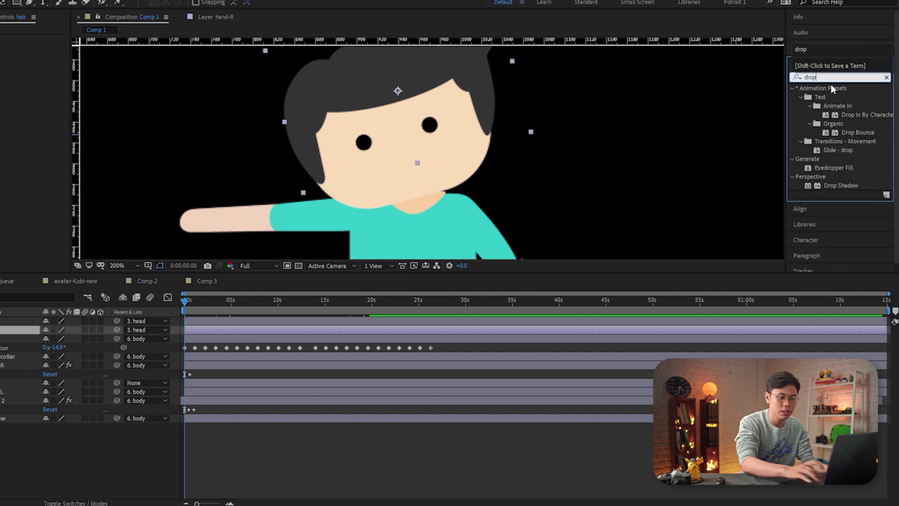
{"action": "left_click_drag", "start_coordinate": [723, 149], "coordinate": [388, 131]}
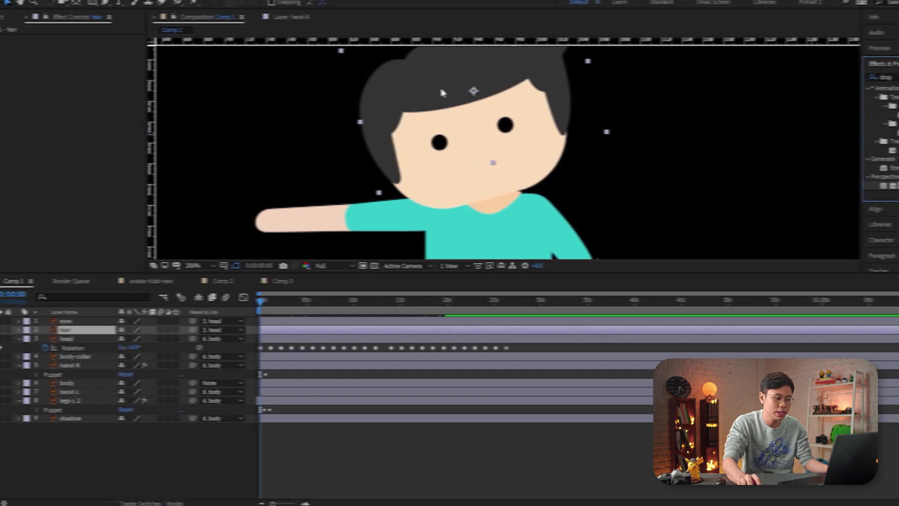
- Set the hair's Drop Shadow opacity to 53% and its distance to 25
{"action": "scroll", "coordinate": [410, 124], "scroll_direction": "up", "scroll_amount": 2}
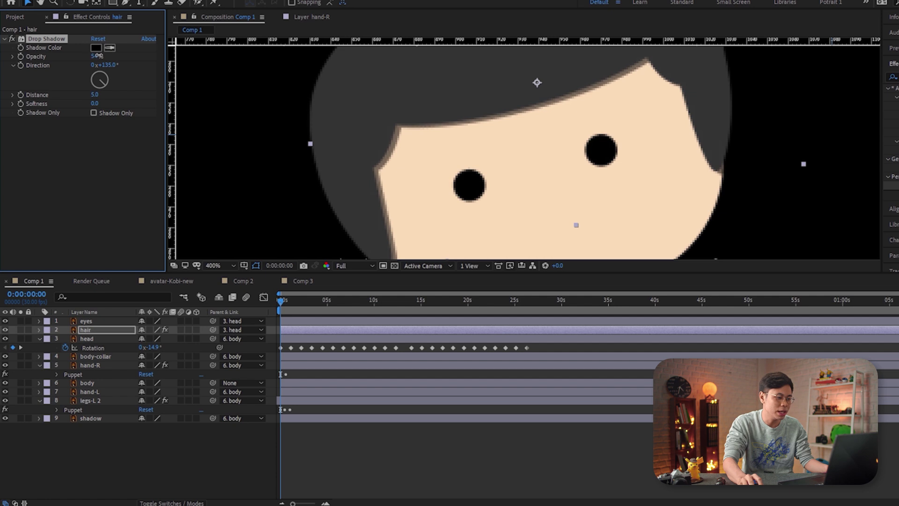
{"action": "left_click_drag", "start_coordinate": [93, 97], "coordinate": [110, 97]}
{"action": "scroll", "coordinate": [507, 140], "scroll_direction": "down", "scroll_amount": 2}
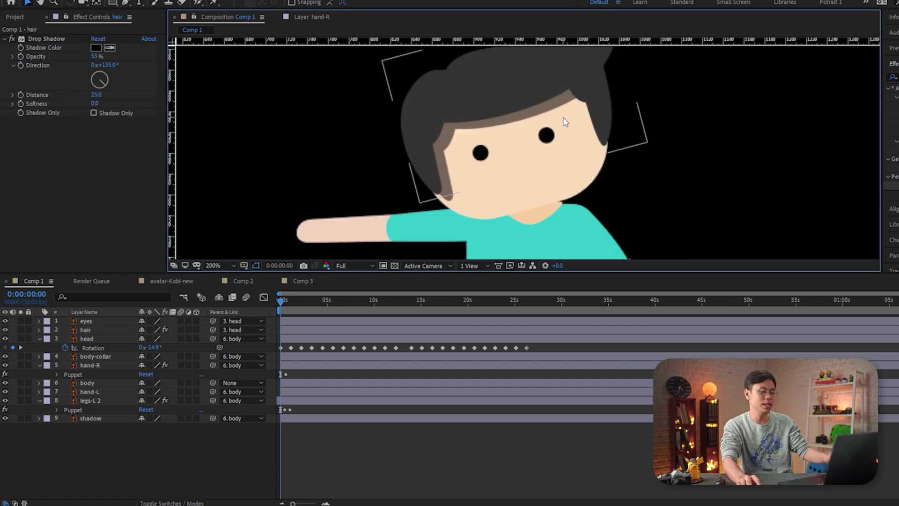
{"action": "left_click_drag", "start_coordinate": [567, 117], "coordinate": [559, 117]}
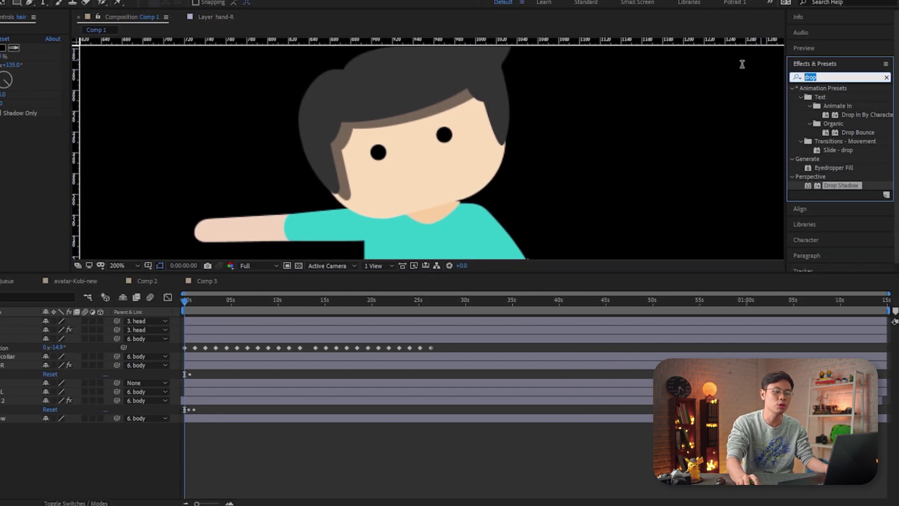
- Find the CC Light Wipe effect, apply it to the hair layer and set its completion to 4%
{"action": "type", "text": "cc ligh"}
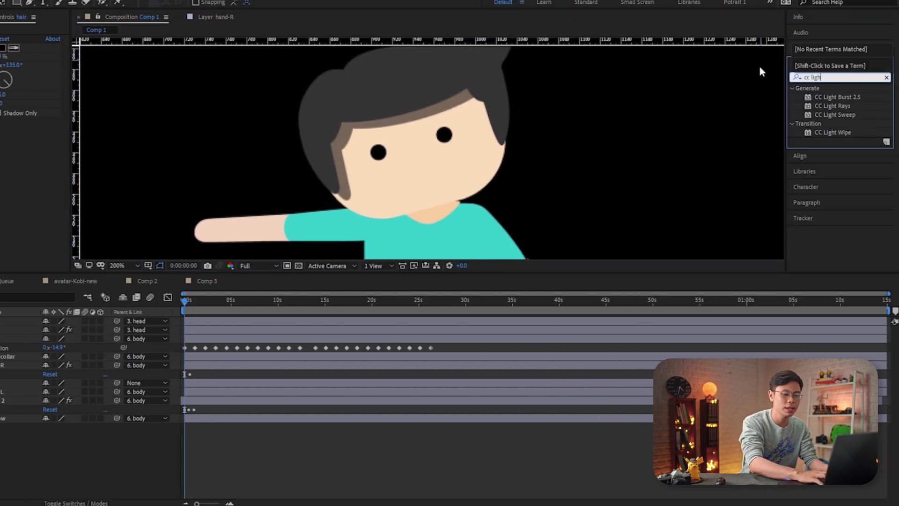
{"action": "left_click_drag", "start_coordinate": [845, 132], "coordinate": [120, 117]}
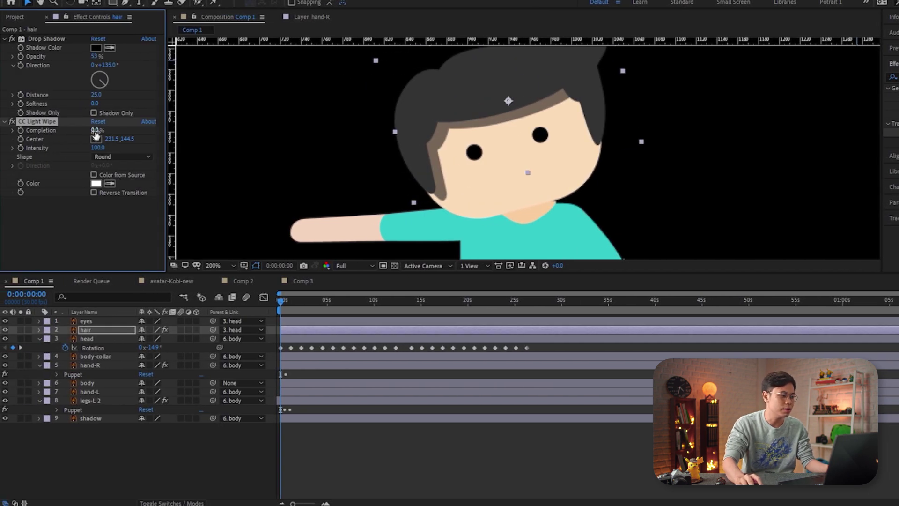
{"action": "left_click_drag", "start_coordinate": [69, 130], "coordinate": [97, 147]}
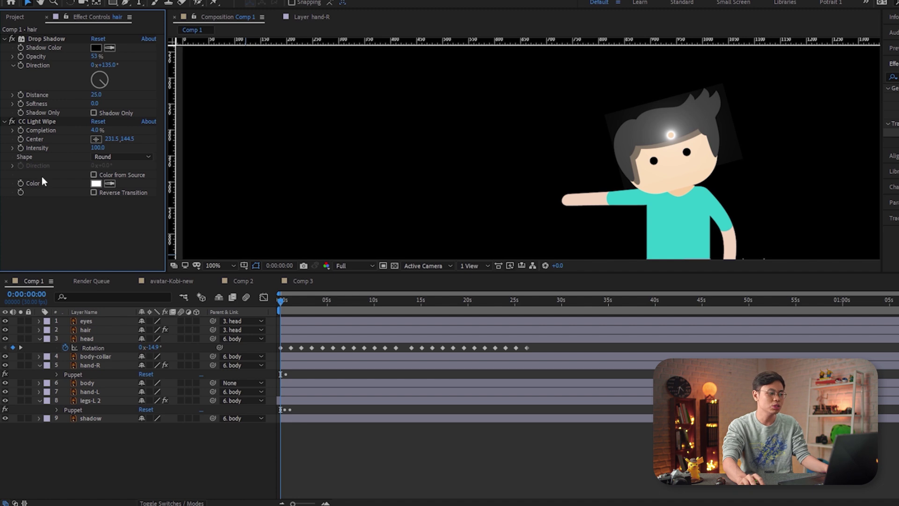
- Copy the Drop Shadow and CC Light Wipe effects of the hair layer with property links
{"action": "left_click", "coordinate": [36, 122]}
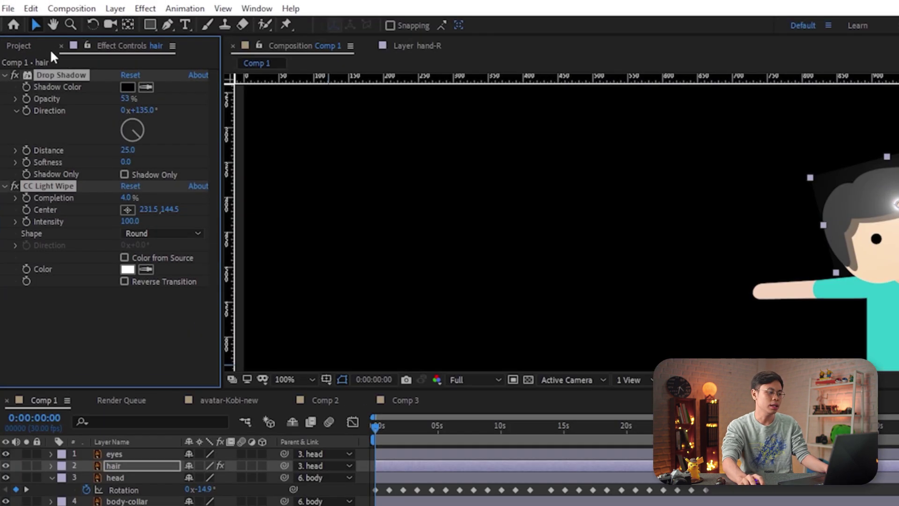
{"action": "left_click", "coordinate": [8, 9]}
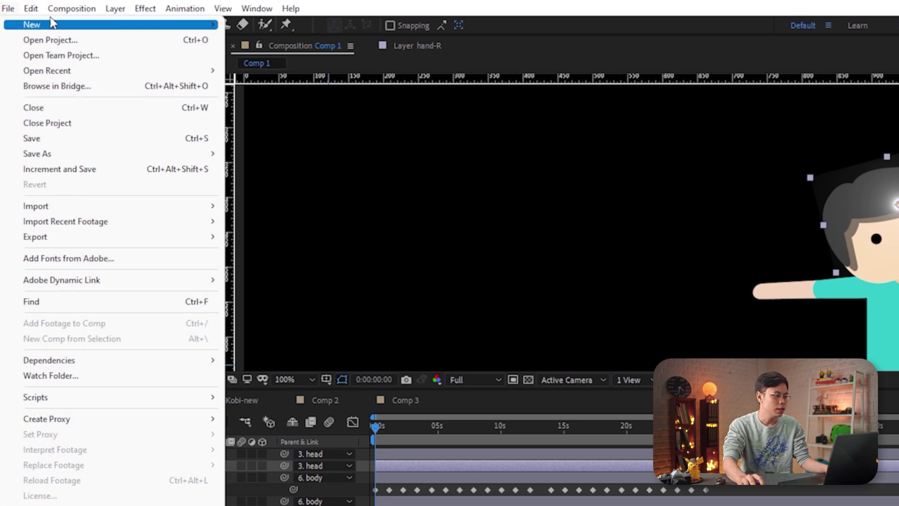
{"action": "mouse_move", "coordinate": [31, 9]}
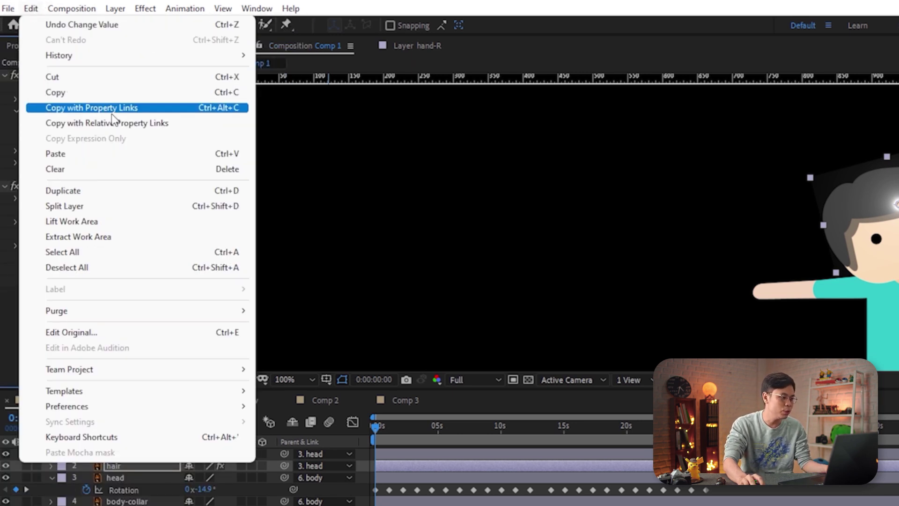
{"action": "left_click", "coordinate": [139, 108]}
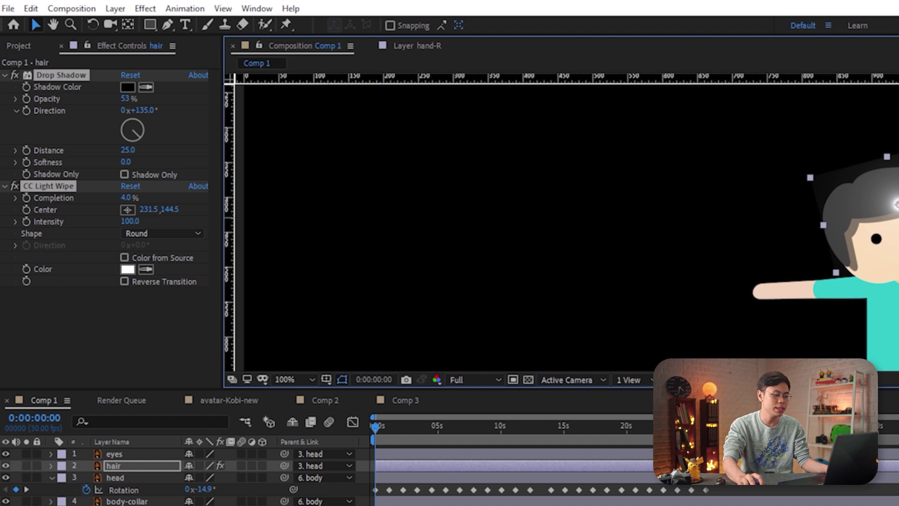
- Copy both the Drop Shadow and CC Light Wipe effects from the hair layer and paste them onto the body layer
{"action": "left_click", "coordinate": [113, 458]}
{"action": "left_click", "coordinate": [119, 461]}
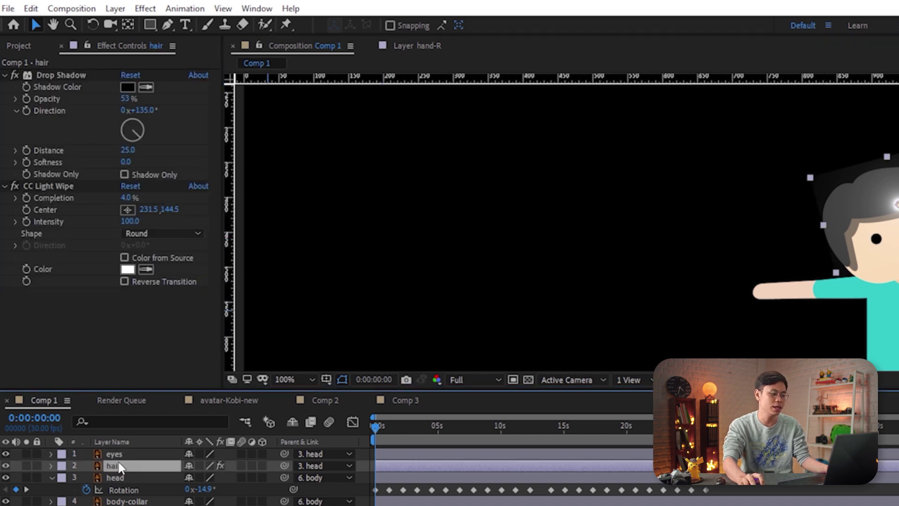
{"action": "left_click", "coordinate": [47, 185]}
{"action": "left_click", "coordinate": [50, 75], "text": "shift"}
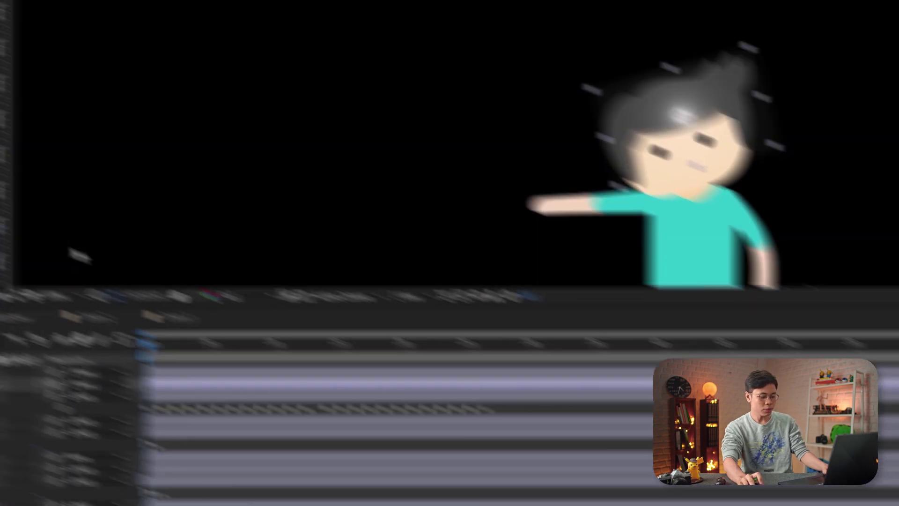
{"action": "key", "text": "ctrl+c"}
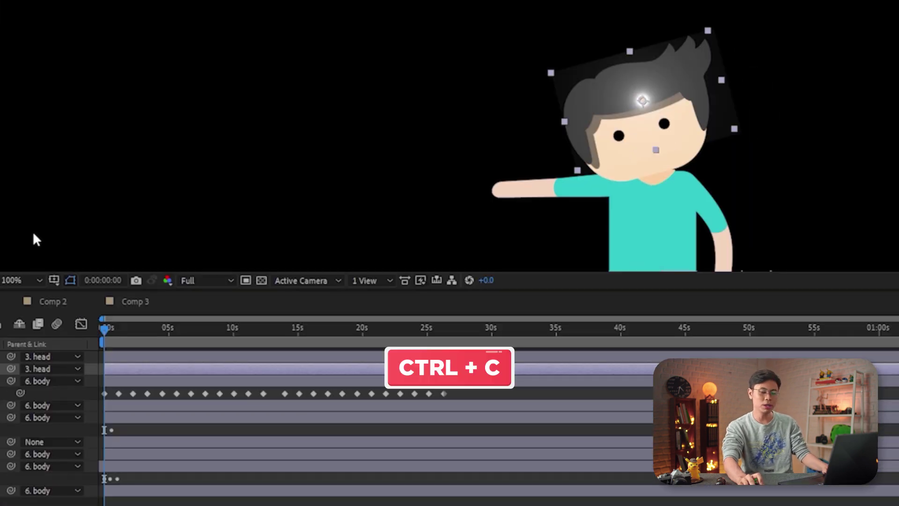
{"action": "left_click", "coordinate": [656, 251]}
{"action": "scroll", "coordinate": [665, 240], "scroll_direction": "up", "scroll_amount": 2}
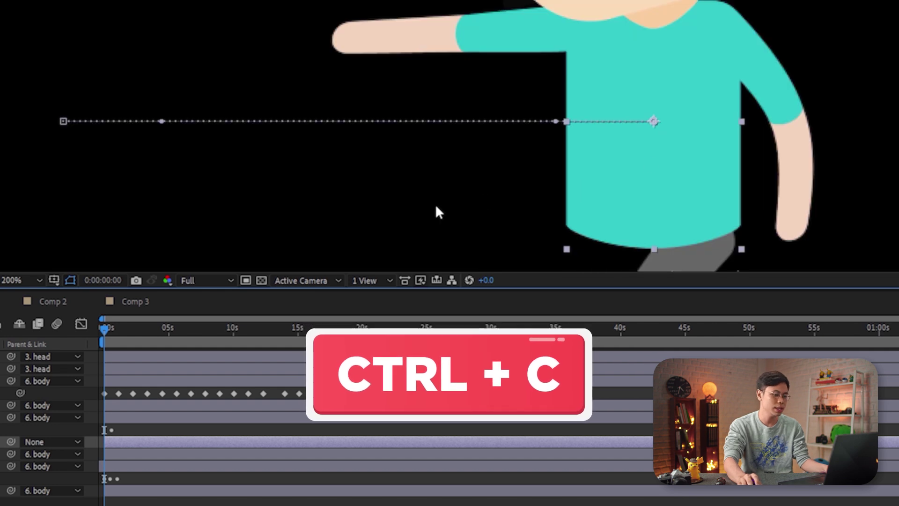
{"action": "key", "text": "ctrl+v"}
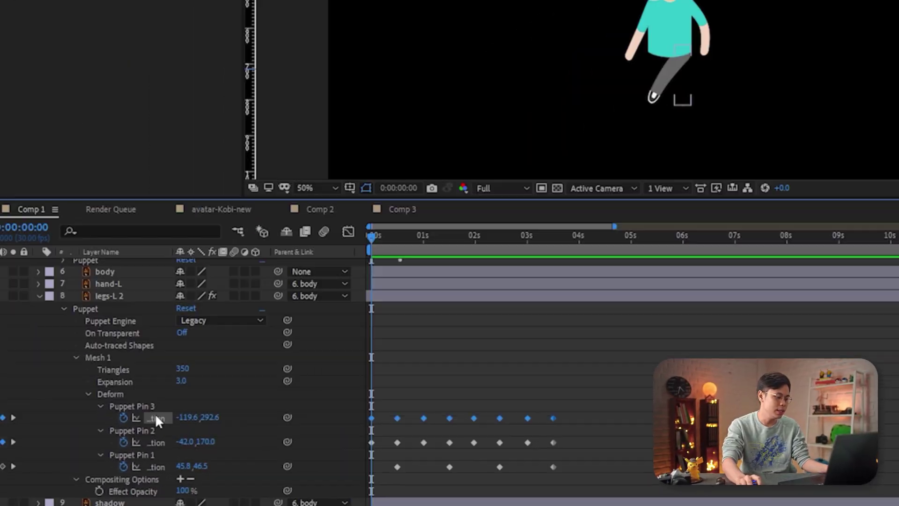
- Time-reverse the Puppet Pin 3 position keyframes on the legs-L 2 layer and preview the leg animation
{"action": "left_click", "coordinate": [77, 433]}
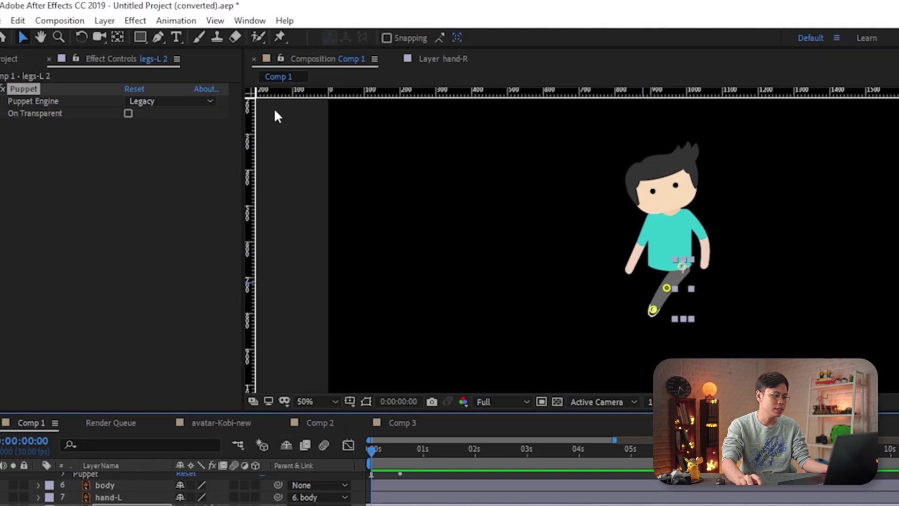
{"action": "left_click", "coordinate": [176, 21]}
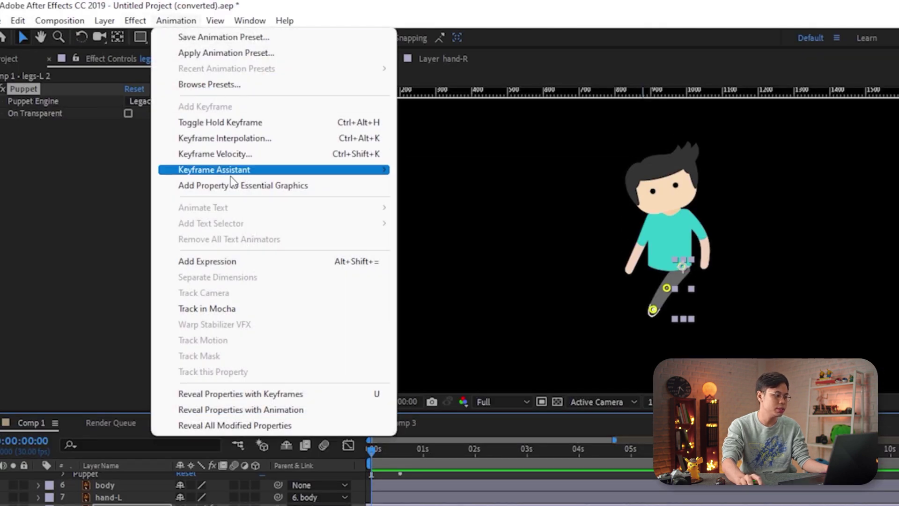
{"action": "mouse_move", "coordinate": [231, 177]}
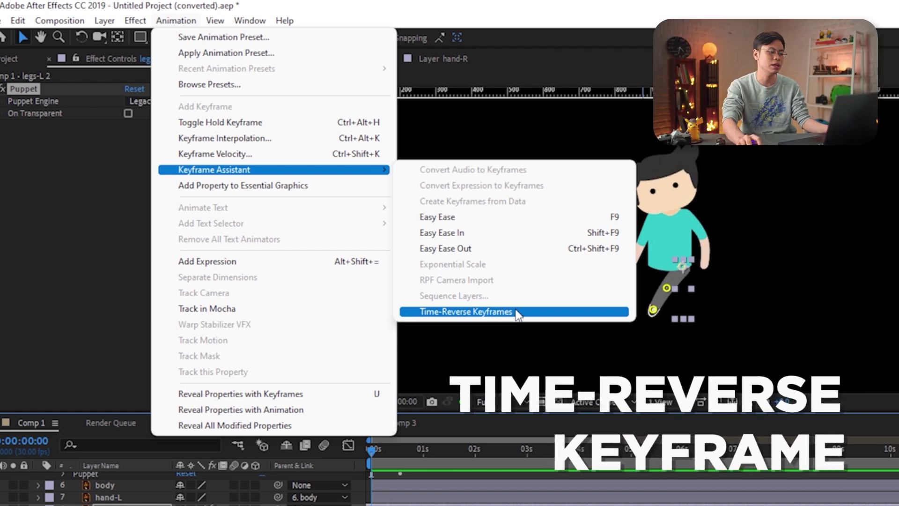
{"action": "left_click", "coordinate": [515, 311]}
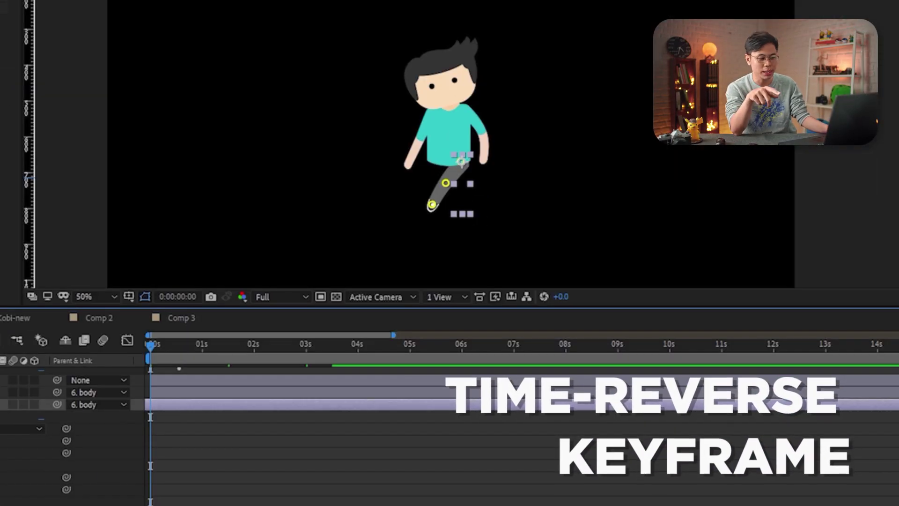
{"action": "key", "text": "space"}
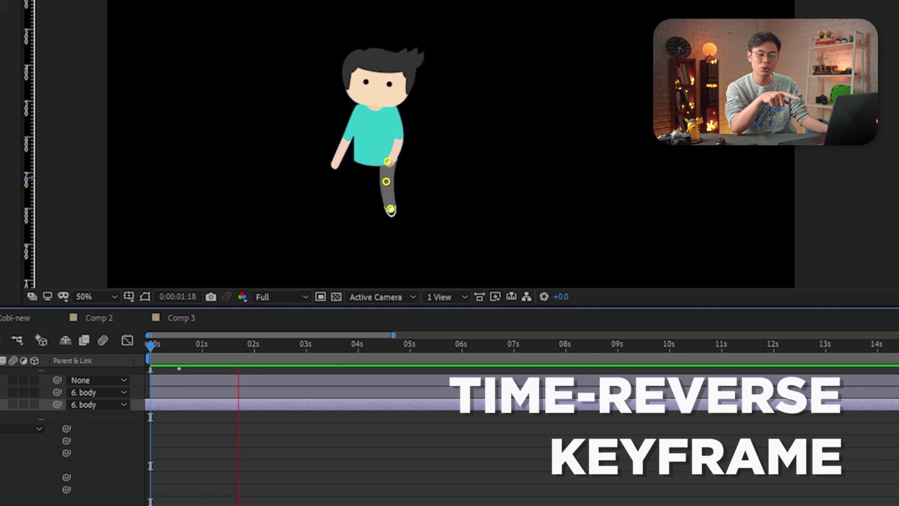
{"action": "key", "text": "space"}
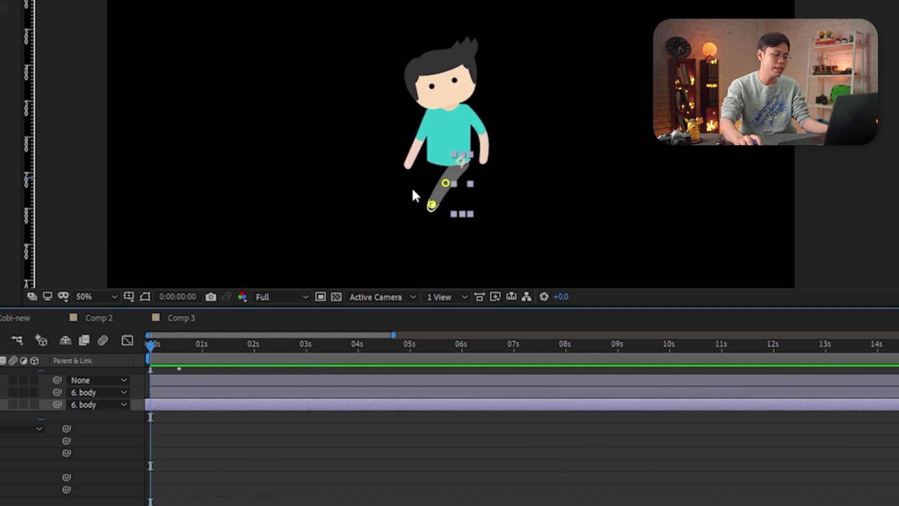
- Keyframe the body layer's position at 0 and about 3.5 seconds so the character travels to the right, and preview it
{"action": "left_click", "coordinate": [448, 148]}
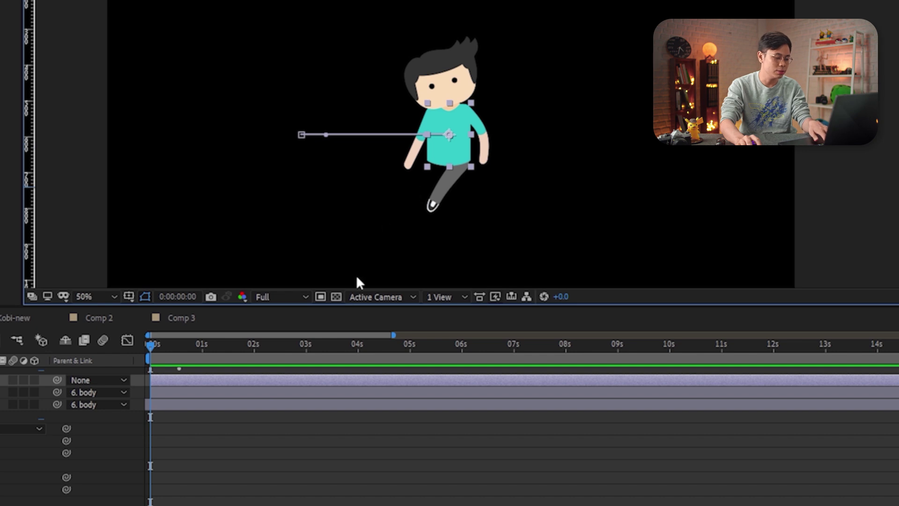
{"action": "scroll", "coordinate": [187, 413], "scroll_direction": "up", "scroll_amount": 3}
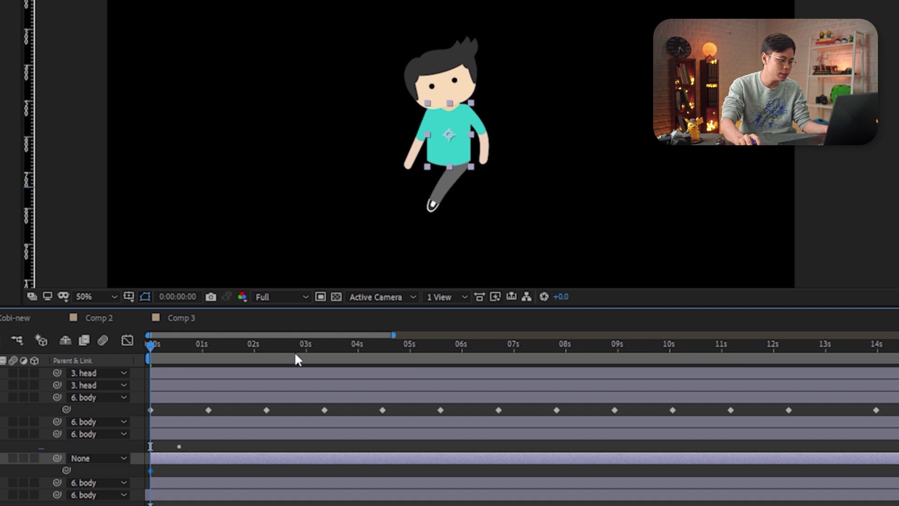
{"action": "left_click_drag", "start_coordinate": [317, 355], "coordinate": [333, 358]}
{"action": "left_click_drag", "start_coordinate": [442, 122], "coordinate": [566, 123]}
{"action": "key", "text": "space"}
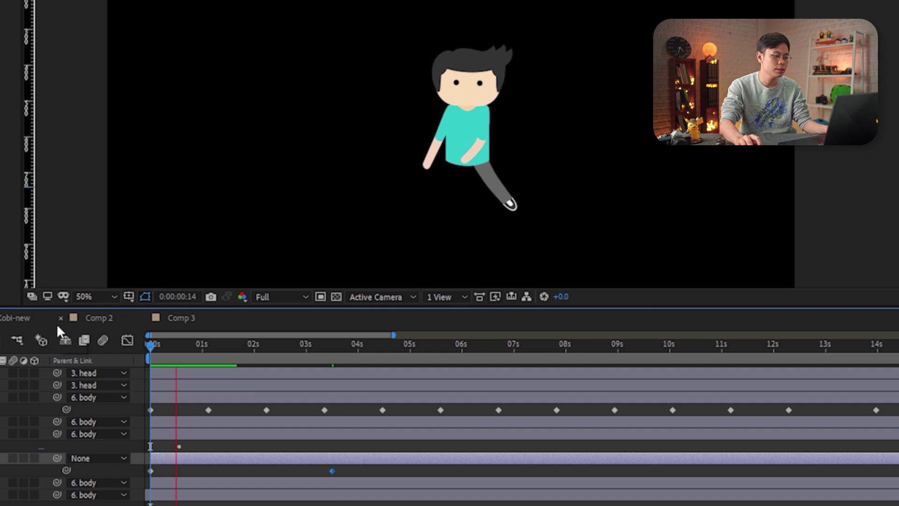
- Shift the eyes layer horizontally toward the right side of the character's face
{"action": "scroll", "coordinate": [479, 80], "scroll_direction": "up", "scroll_amount": 2}
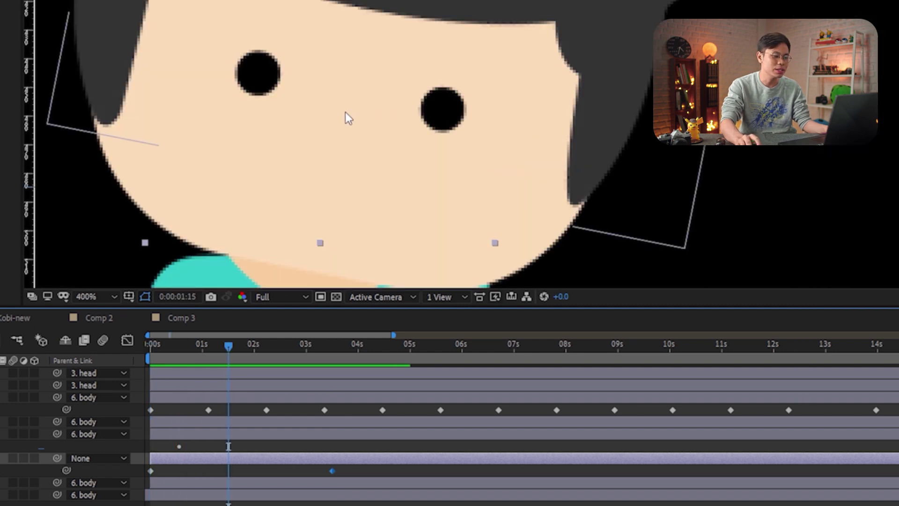
{"action": "left_click", "coordinate": [459, 136]}
{"action": "left_click_drag", "start_coordinate": [446, 119], "coordinate": [530, 123]}
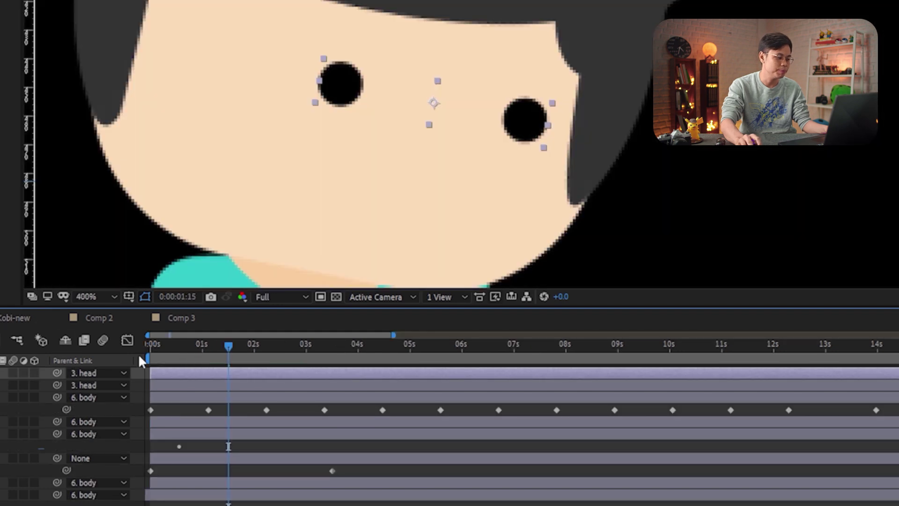
{"action": "scroll", "coordinate": [402, 134], "scroll_direction": "down", "scroll_amount": 6}
{"action": "key", "text": "Home"}
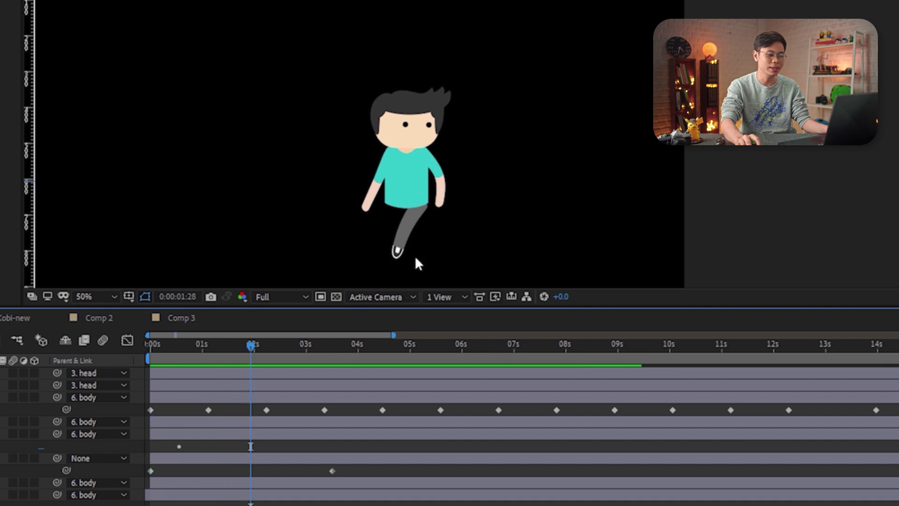
- Duplicate the leg layer for the character's other side, offset the copy in time so the legs alternate, and preview the walk
{"action": "scroll", "coordinate": [416, 259], "scroll_direction": "up", "scroll_amount": 2}
{"action": "key", "text": "ctrl+d"}
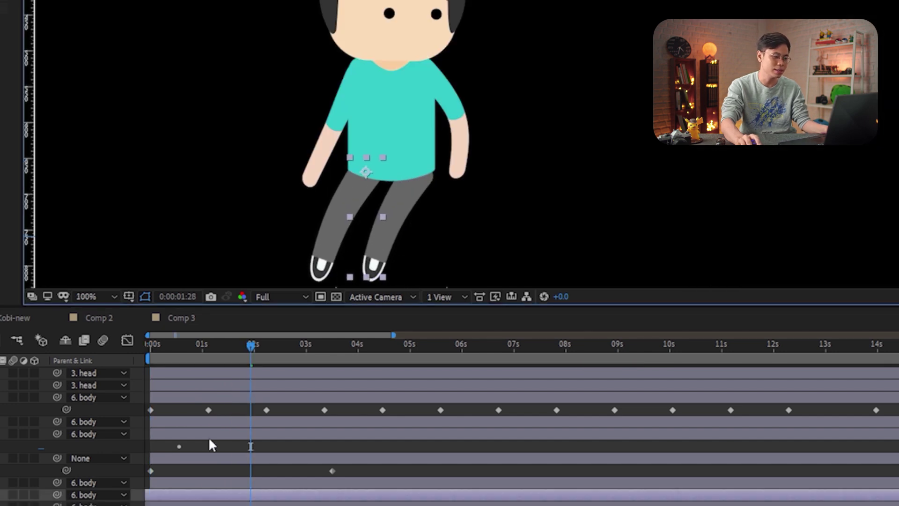
{"action": "scroll", "coordinate": [209, 440], "scroll_direction": "down", "scroll_amount": 3}
{"action": "left_click_drag", "start_coordinate": [189, 393], "coordinate": [231, 391]}
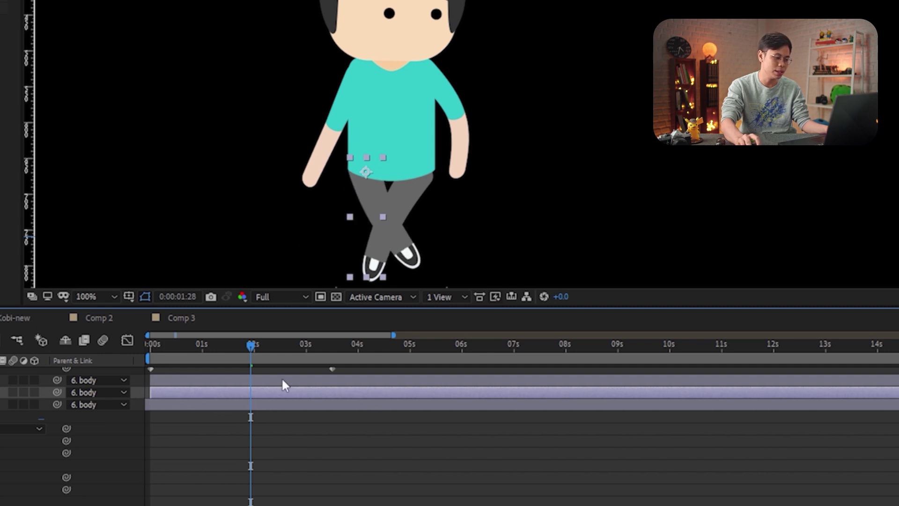
{"action": "key", "text": "Home"}
{"action": "key", "text": "space"}
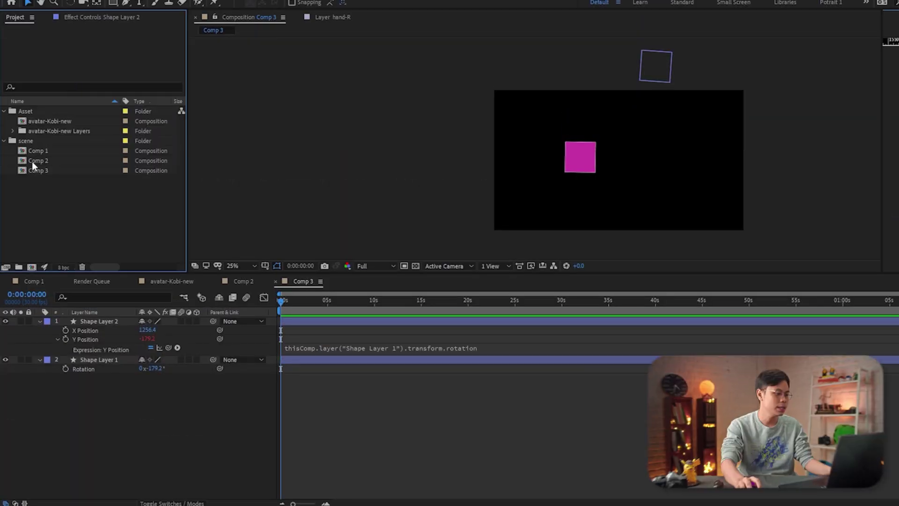
- Duplicate Comp 3 in the project, open the copy and delete all of its layers
{"action": "left_click", "coordinate": [48, 172]}
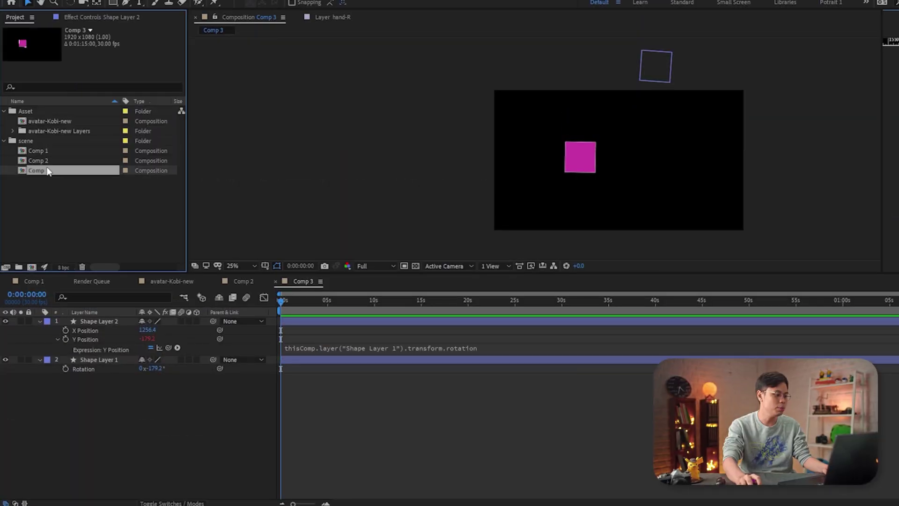
{"action": "double_click", "coordinate": [64, 181]}
{"action": "left_click_drag", "start_coordinate": [109, 445], "coordinate": [161, 314]}
{"action": "key", "text": "Delete"}
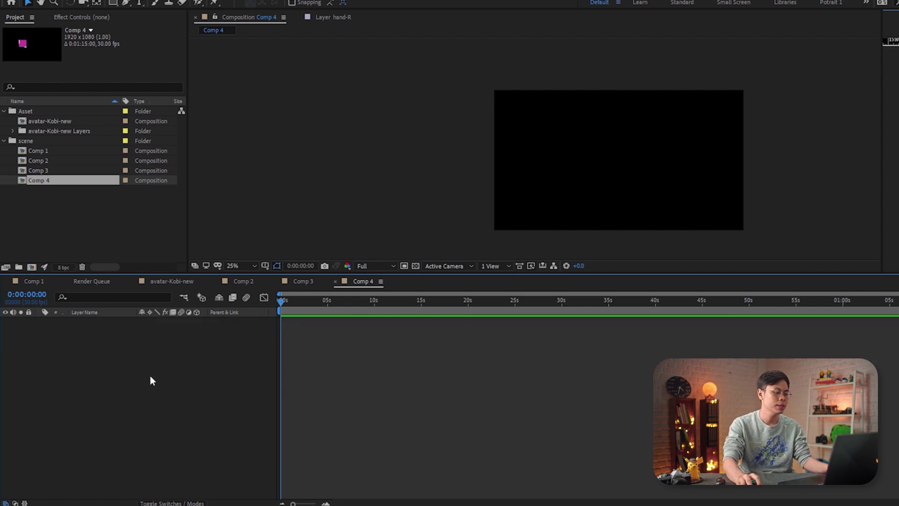
- Draw a wavy open path with two peaks across the composition using the Pen tool, extending past both sides of the frame
{"action": "scroll", "coordinate": [711, 253], "scroll_direction": "up", "scroll_amount": 2}
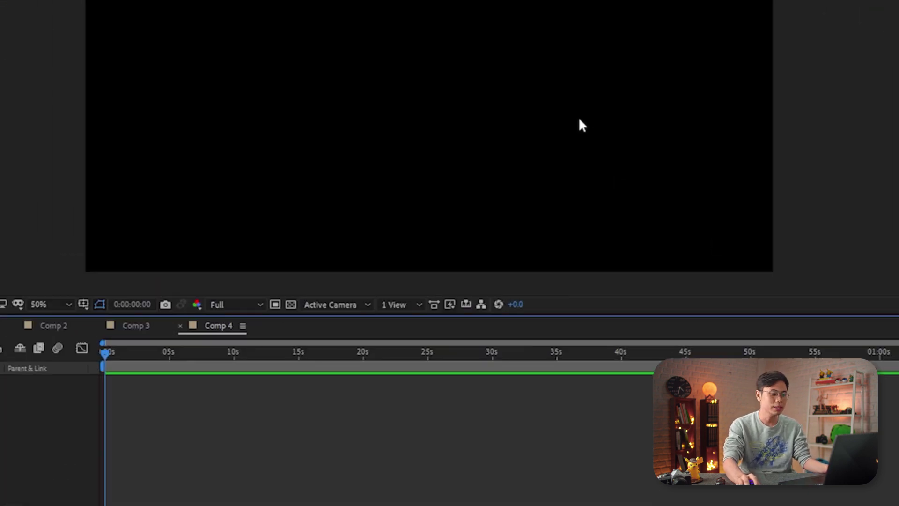
{"action": "scroll", "coordinate": [553, 138], "scroll_direction": "down", "scroll_amount": 2}
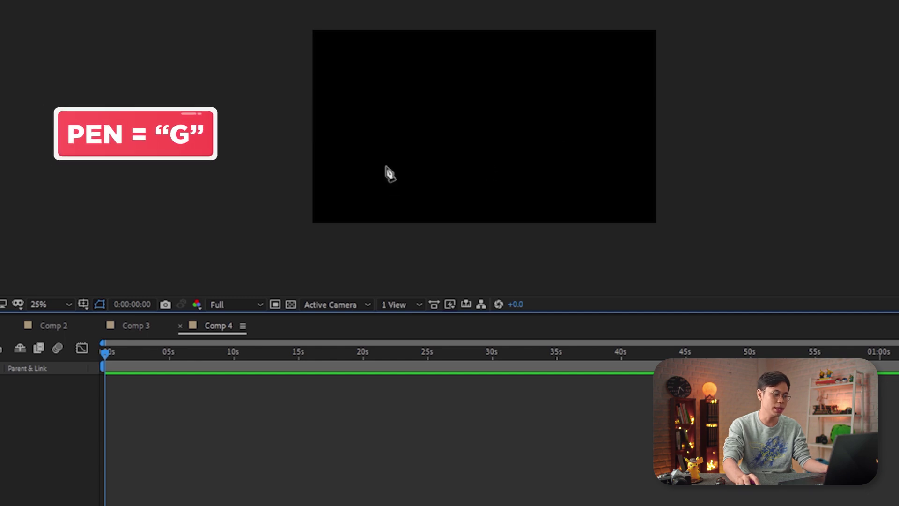
{"action": "scroll", "coordinate": [398, 149], "scroll_direction": "up", "scroll_amount": 2}
{"action": "scroll", "coordinate": [377, 163], "scroll_direction": "down", "scroll_amount": 2}
{"action": "key", "text": "g"}
{"action": "left_click", "coordinate": [257, 188]}
{"action": "left_click_drag", "start_coordinate": [354, 169], "coordinate": [374, 136]}
{"action": "left_click_drag", "start_coordinate": [401, 86], "coordinate": [442, 60]}
{"action": "left_click_drag", "start_coordinate": [455, 97], "coordinate": [467, 120]}
{"action": "left_click_drag", "start_coordinate": [480, 167], "coordinate": [492, 171]}
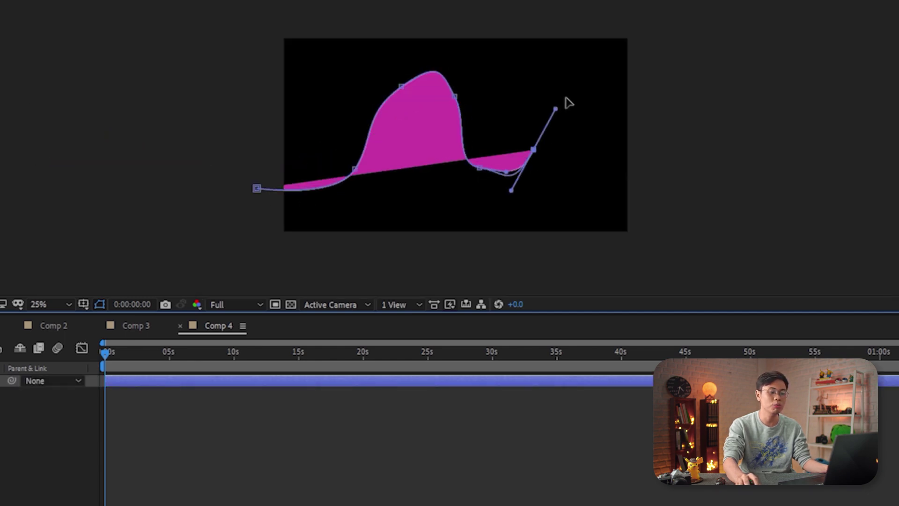
{"action": "left_click_drag", "start_coordinate": [568, 102], "coordinate": [569, 102]}
{"action": "left_click_drag", "start_coordinate": [585, 100], "coordinate": [597, 168]}
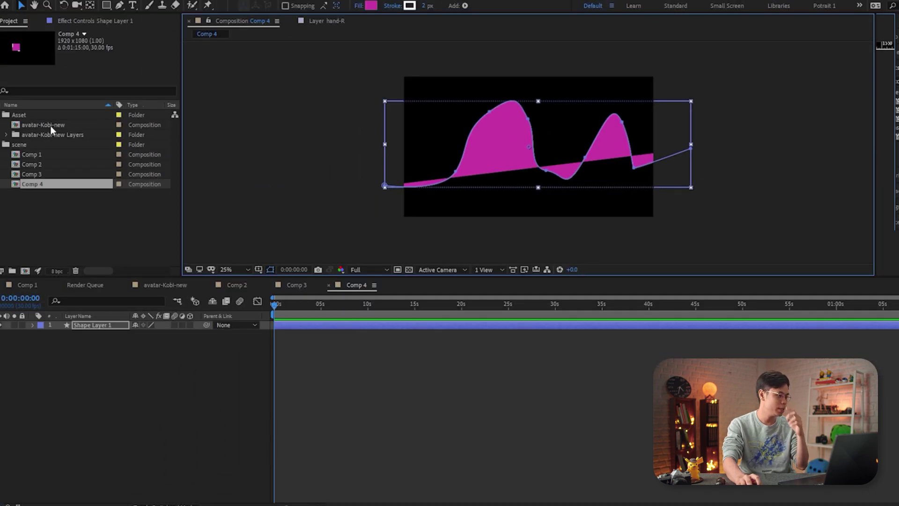
- Copy the head layer from the avatar-Kobi-new composition and paste it into Comp 4
{"action": "double_click", "coordinate": [50, 125]}
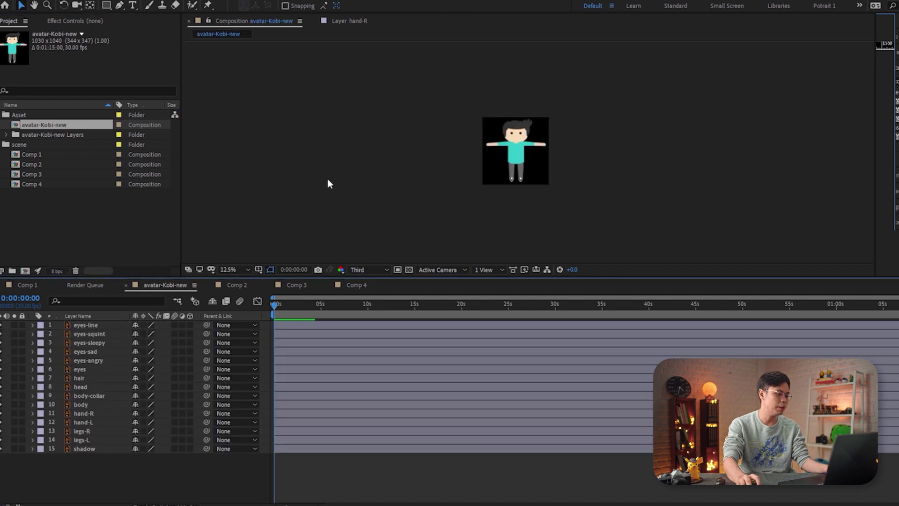
{"action": "scroll", "coordinate": [518, 146], "scroll_direction": "up", "scroll_amount": 3}
{"action": "left_click", "coordinate": [575, 193]}
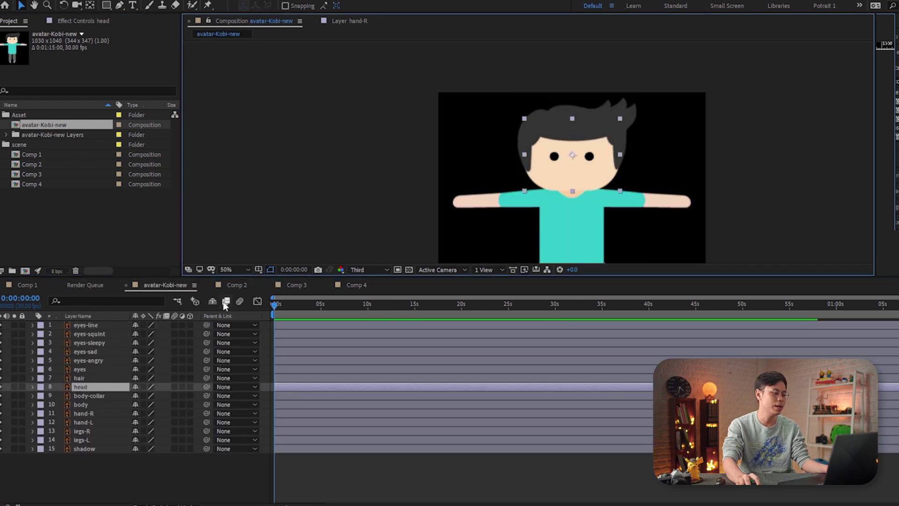
{"action": "left_click", "coordinate": [358, 286]}
{"action": "key", "text": "ctrl+v"}
{"action": "scroll", "coordinate": [459, 116], "scroll_direction": "up", "scroll_amount": 2}
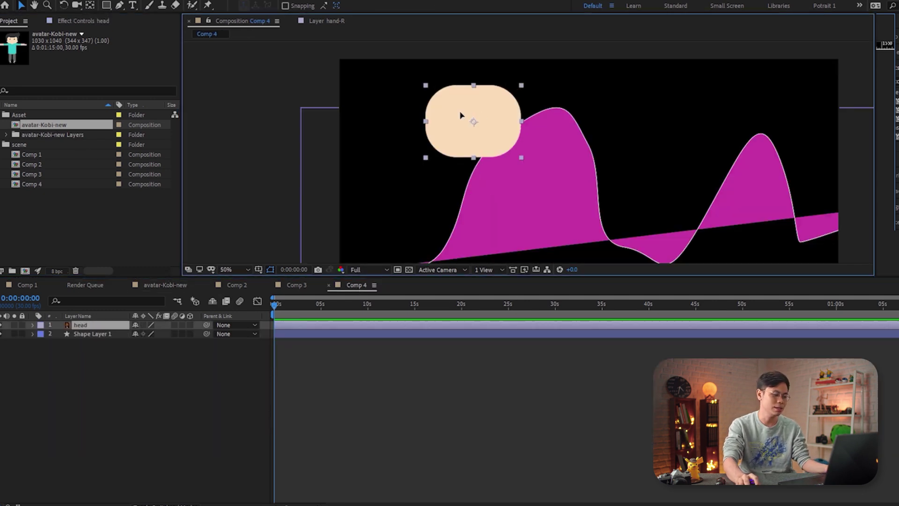
{"action": "scroll", "coordinate": [450, 99], "scroll_direction": "down", "scroll_amount": 2}
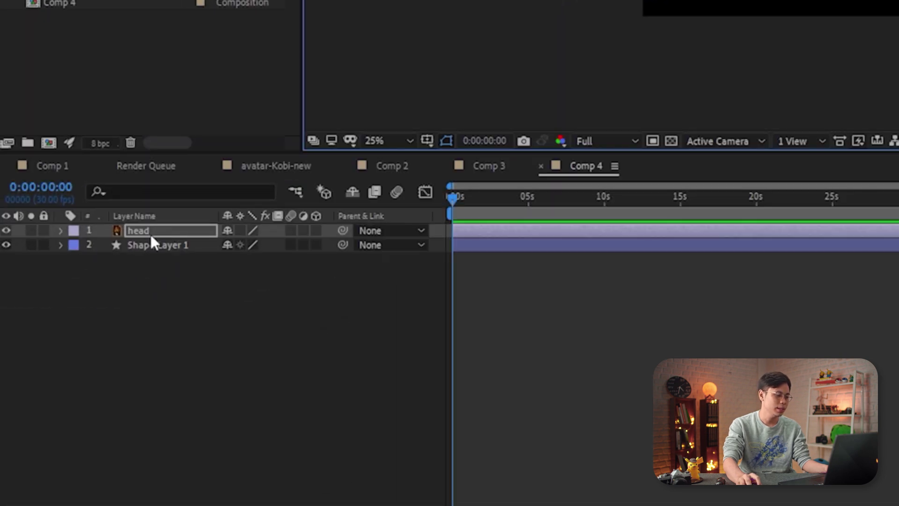
- Copy the Path property of Shape Layer 1 and paste it into the head layer's Position property
{"action": "left_click", "coordinate": [146, 245]}
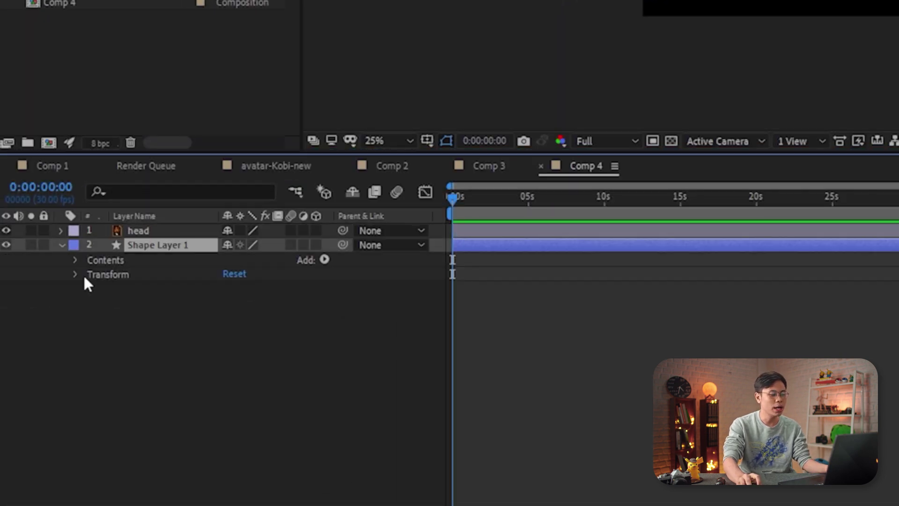
{"action": "left_click", "coordinate": [76, 260]}
{"action": "left_click", "coordinate": [90, 274]}
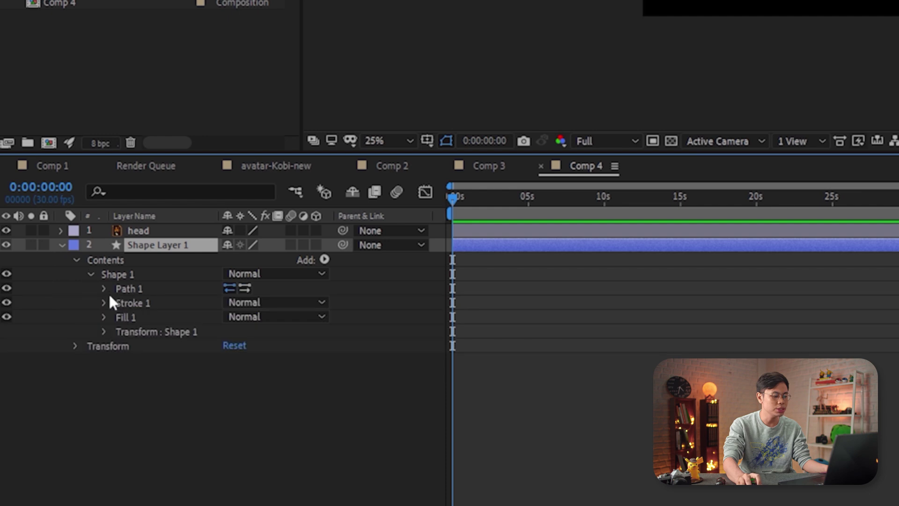
{"action": "left_click", "coordinate": [159, 302]}
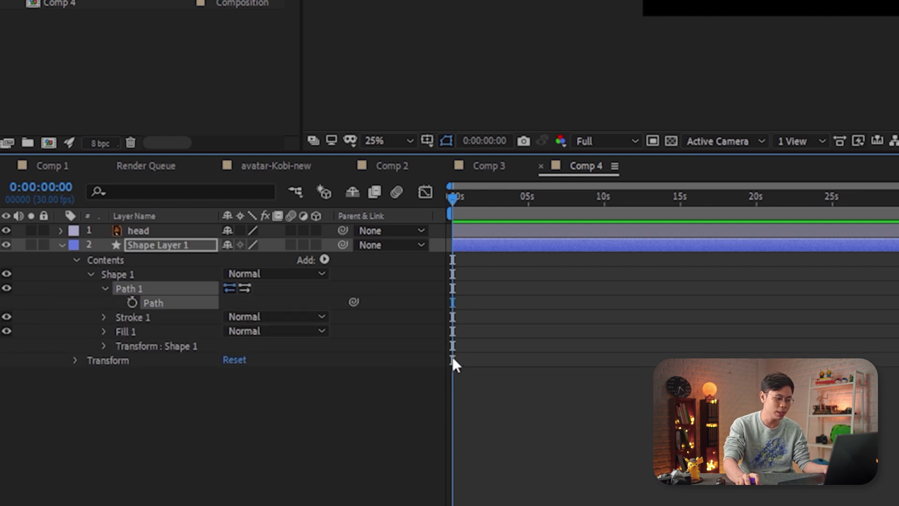
{"action": "key", "text": "ctrl+c"}
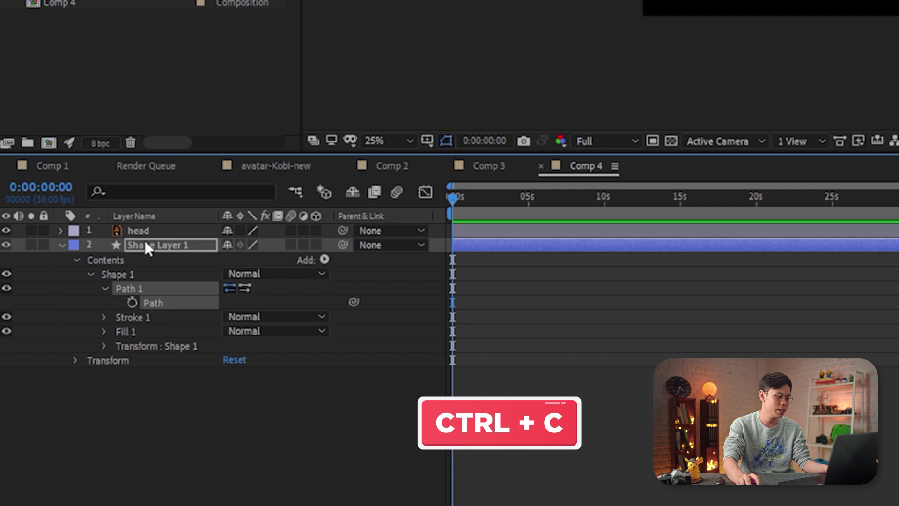
{"action": "left_click", "coordinate": [157, 231]}
{"action": "key", "text": "p"}
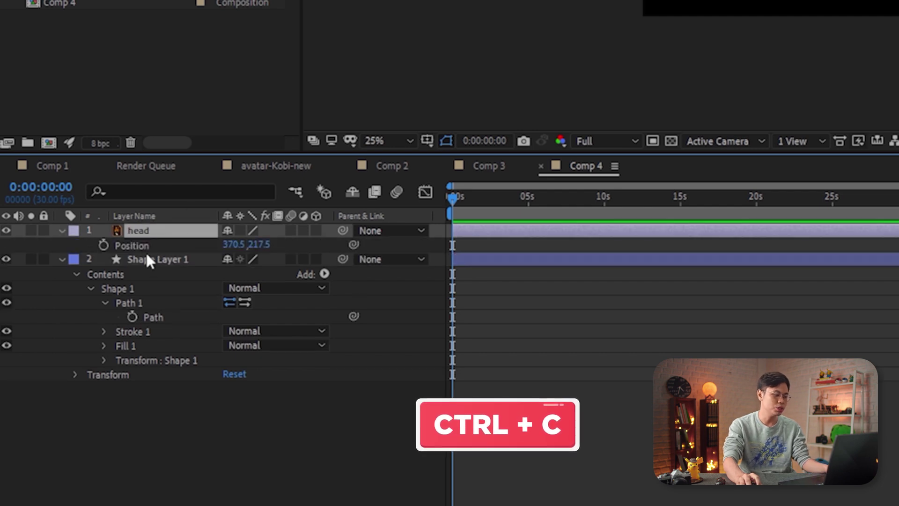
{"action": "left_click", "coordinate": [169, 247]}
{"action": "key", "text": "ctrl+v"}
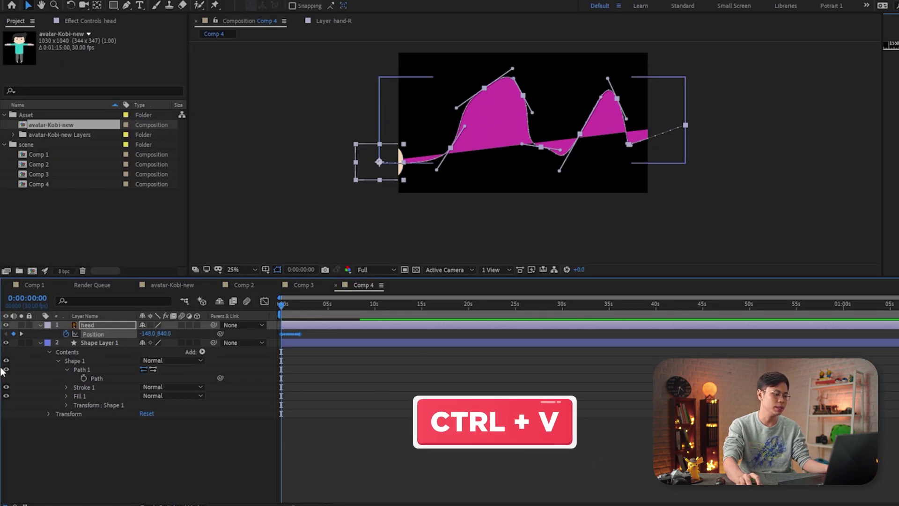
- Hide Shape Layer 1 and preview the head's motion along the pasted path
{"action": "left_click", "coordinate": [6, 342]}
{"action": "left_click", "coordinate": [417, 485]}
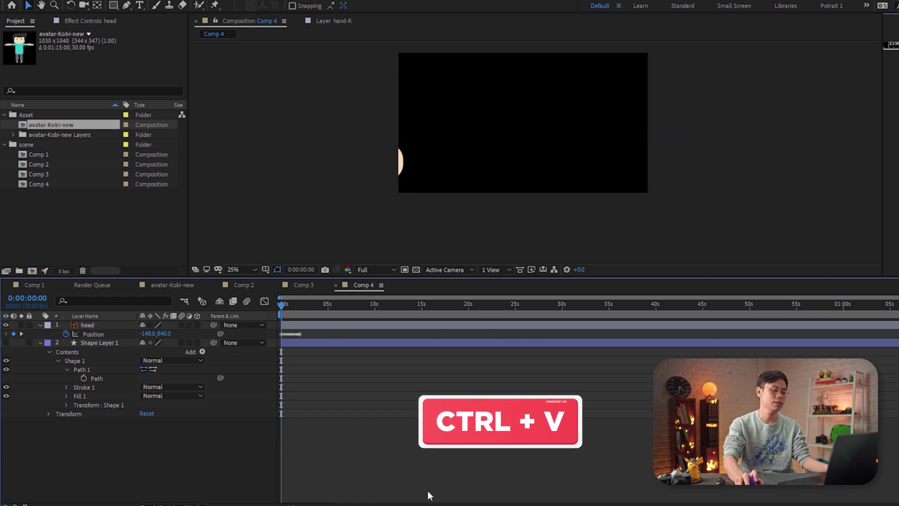
{"action": "key", "text": "space"}
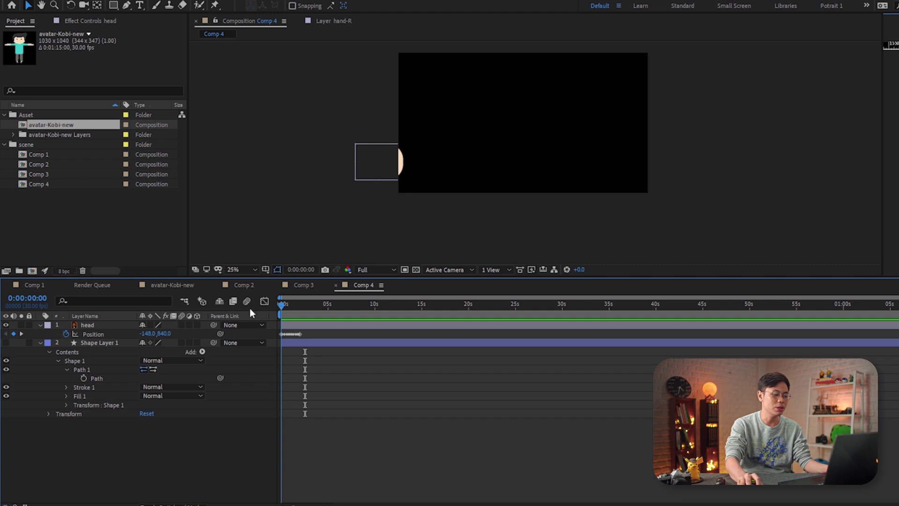
- Set the head layer's auto-orientation to Orient Along Path and preview the motion
{"action": "left_click", "coordinate": [100, 326]}
{"action": "key", "text": "r"}
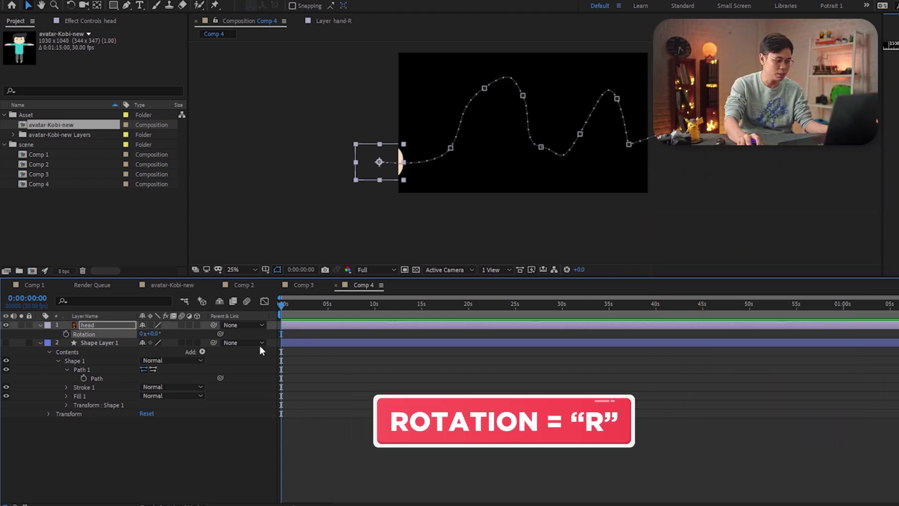
{"action": "left_click", "coordinate": [143, 1]}
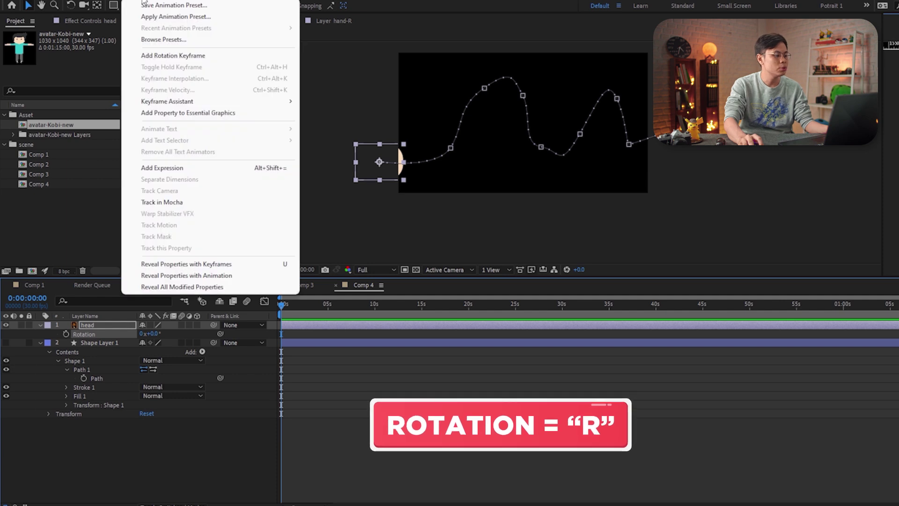
{"action": "mouse_move", "coordinate": [87, 1]}
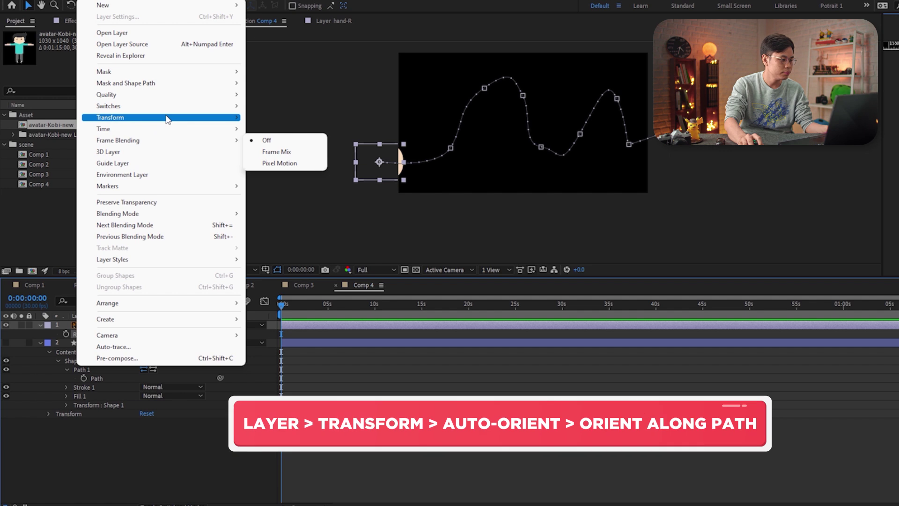
{"action": "mouse_move", "coordinate": [167, 119]}
{"action": "left_click", "coordinate": [328, 296]}
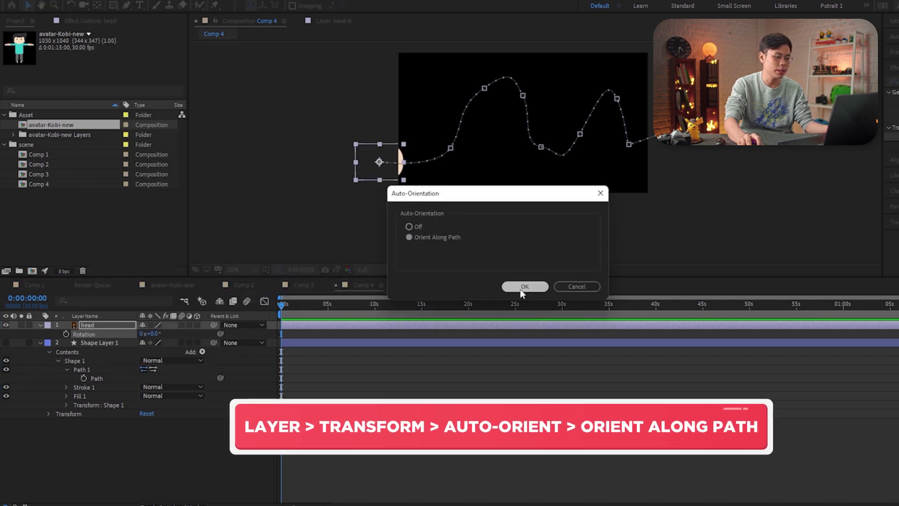
{"action": "left_click", "coordinate": [524, 286]}
{"action": "key", "text": "space"}
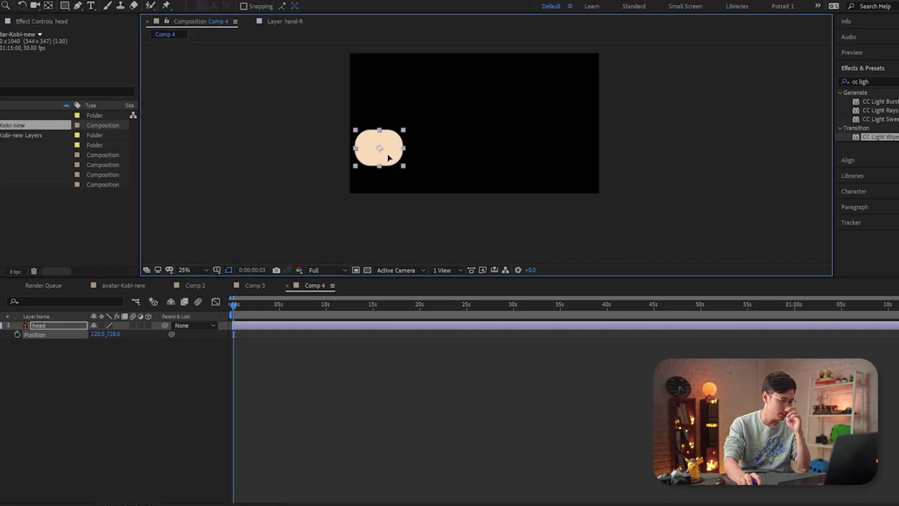
- Keyframe the head's Position at 220, 660 on the first frame and at 1546, 660 at 0:00:01:16
{"action": "scroll", "coordinate": [383, 149], "scroll_direction": "up", "scroll_amount": 2}
{"action": "left_click_drag", "start_coordinate": [382, 143], "coordinate": [384, 143]}
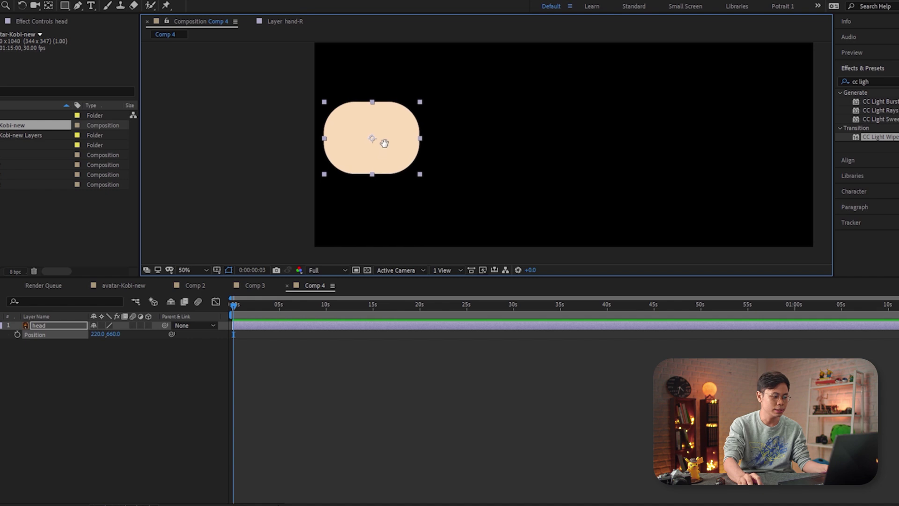
{"action": "left_click", "coordinate": [14, 334]}
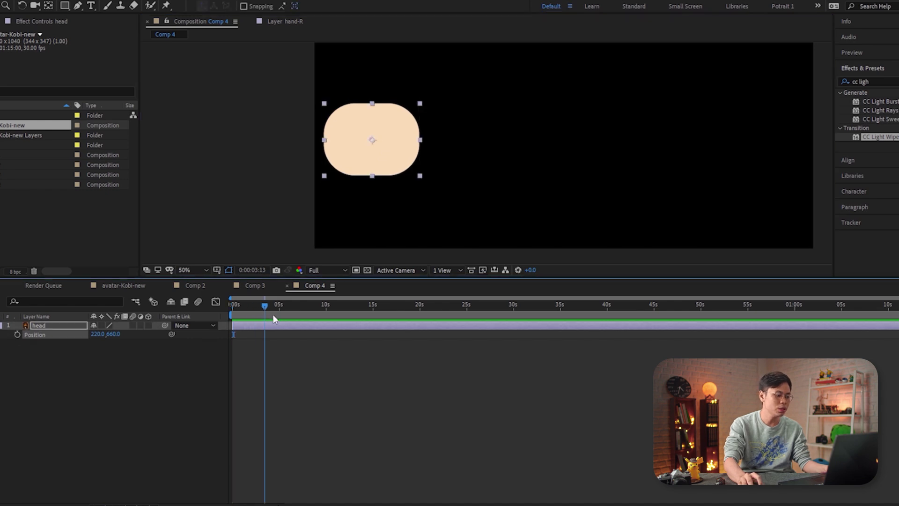
{"action": "key", "text": "="}
{"action": "left_click", "coordinate": [235, 314]}
{"action": "left_click", "coordinate": [17, 334]}
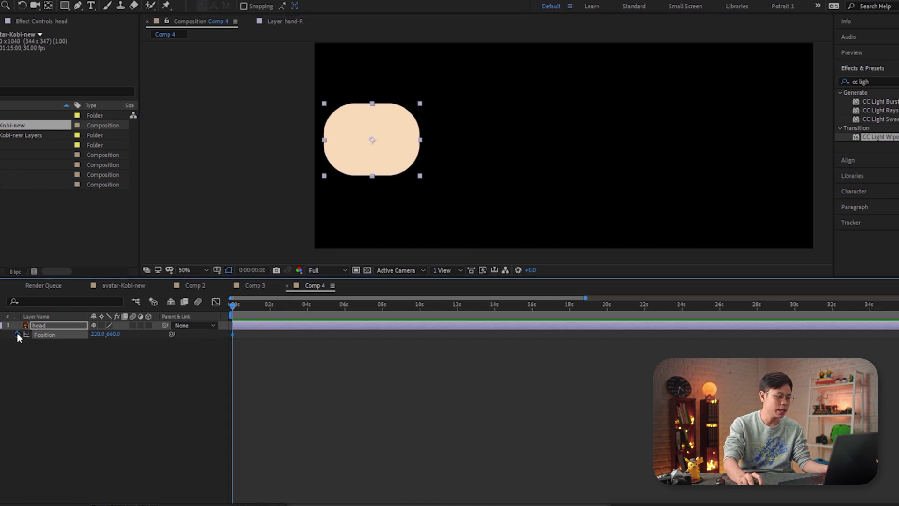
{"action": "left_click_drag", "start_coordinate": [252, 311], "coordinate": [261, 305]}
{"action": "left_click_drag", "start_coordinate": [358, 153], "coordinate": [707, 128]}
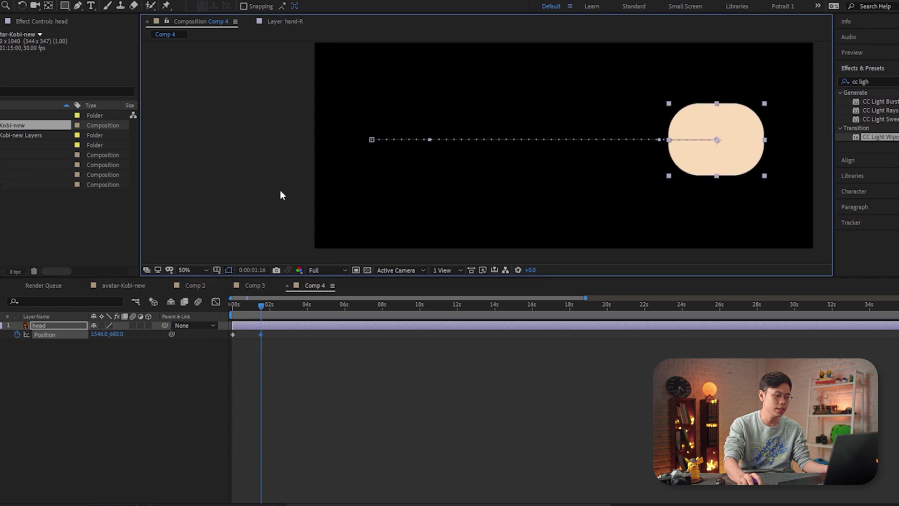
- Apply Easy Ease to both Position keyframes of the head layer and preview the movement from the start
{"action": "left_click", "coordinate": [131, 355]}
{"action": "left_click", "coordinate": [236, 335]}
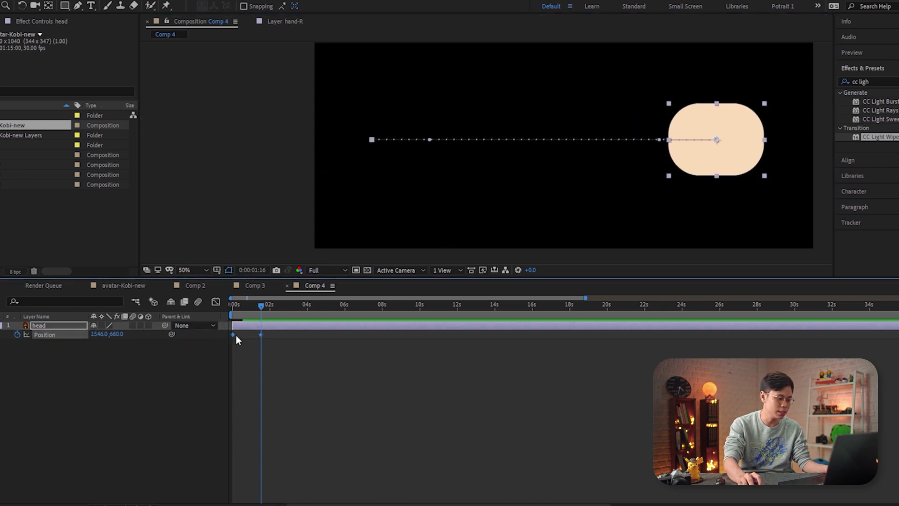
{"action": "right_click", "coordinate": [261, 336]}
{"action": "mouse_move", "coordinate": [328, 466]}
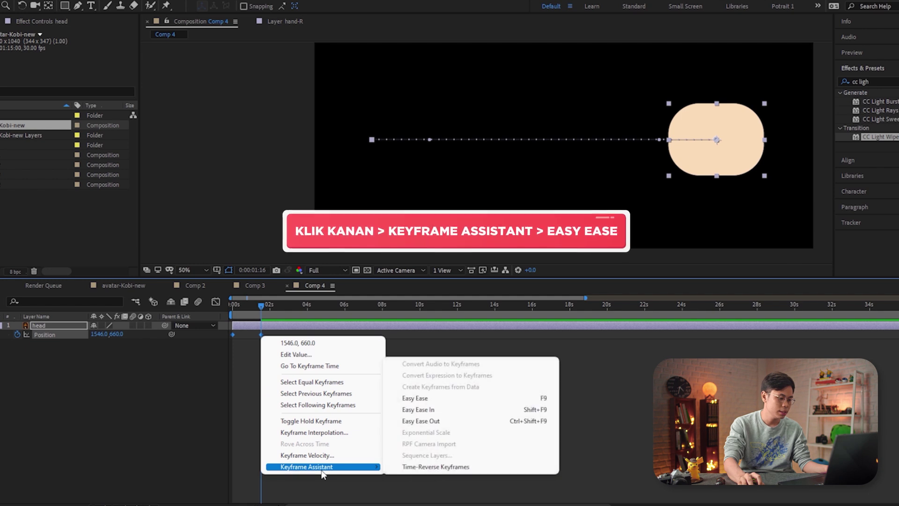
{"action": "left_click", "coordinate": [415, 398]}
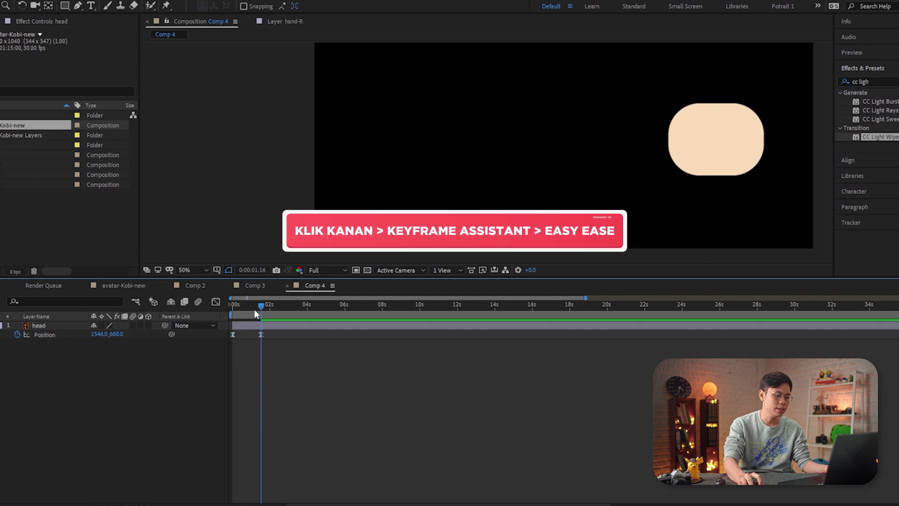
{"action": "left_click_drag", "start_coordinate": [254, 309], "coordinate": [182, 305]}
{"action": "key", "text": "space"}
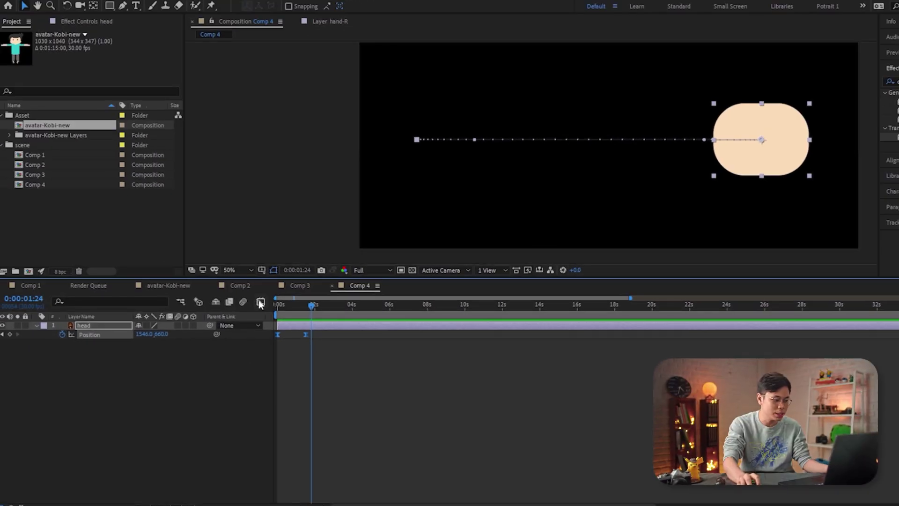
- Open the Graph Editor, move the last Position keyframe to about 2.7 seconds with X about 1459, and preview the slower motion
{"action": "left_click", "coordinate": [260, 302]}
{"action": "scroll", "coordinate": [316, 335], "scroll_direction": "up", "scroll_amount": 2}
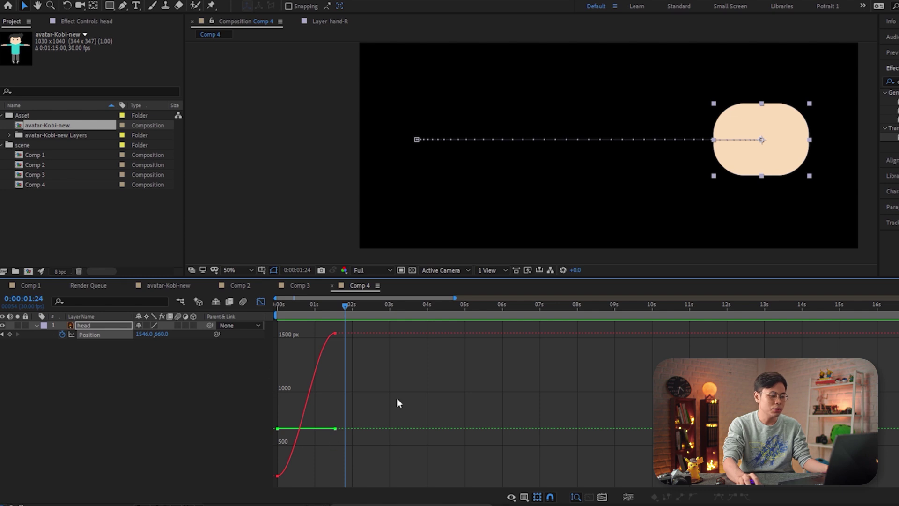
{"action": "left_click_drag", "start_coordinate": [334, 334], "coordinate": [380, 345]}
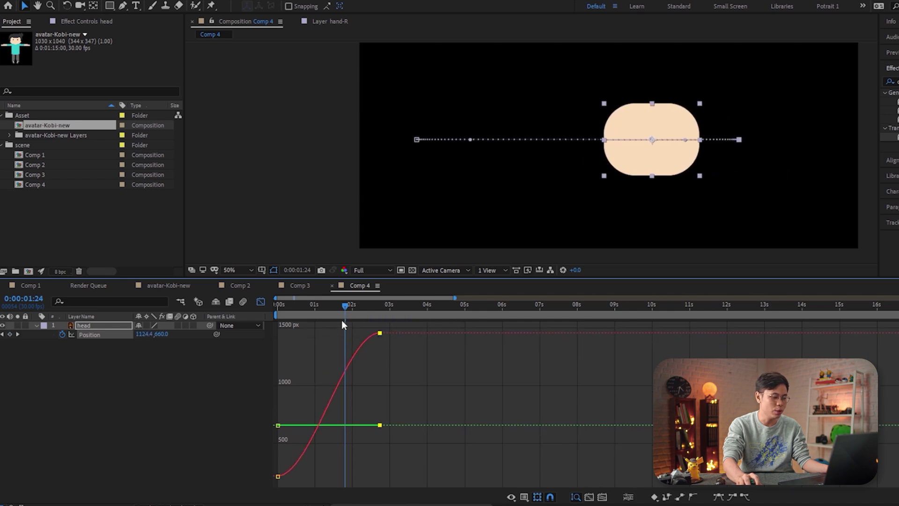
{"action": "left_click_drag", "start_coordinate": [342, 320], "coordinate": [287, 309]}
{"action": "key", "text": "space"}
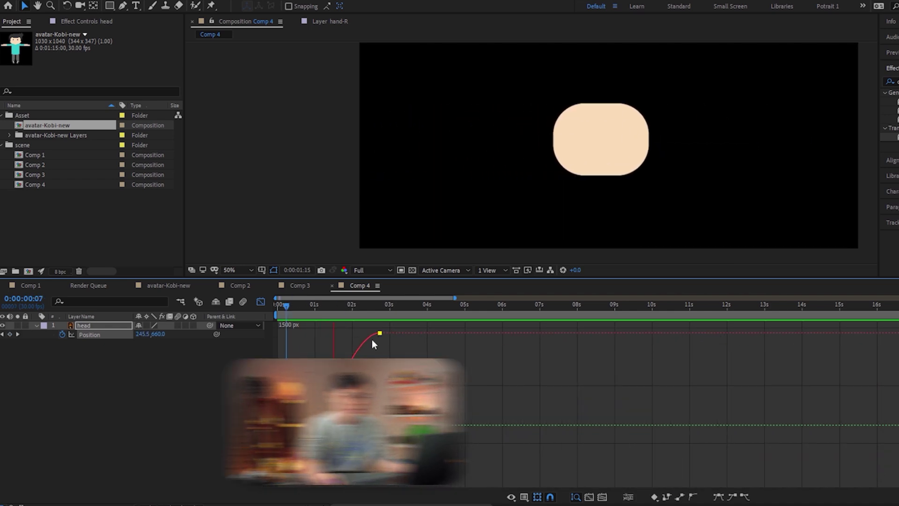
{"action": "key", "text": "space"}
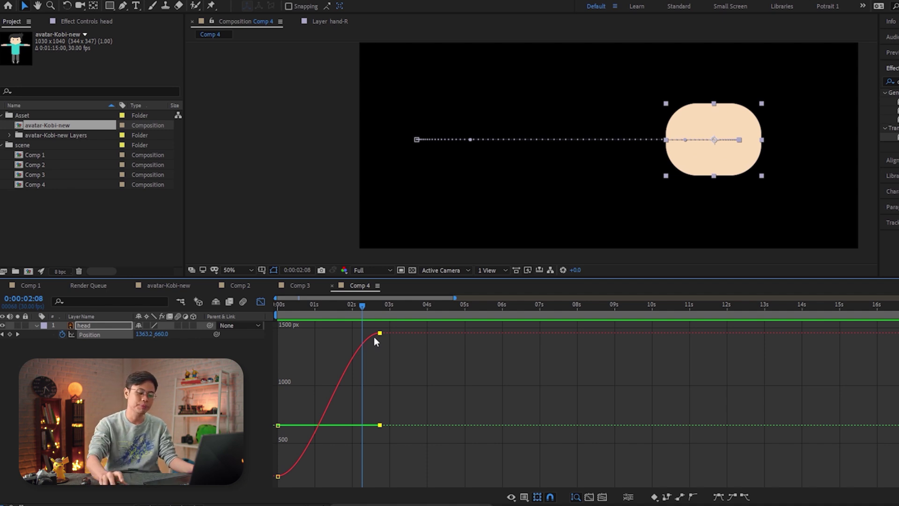
- Switch the Position graph to the speed graph
{"action": "left_click", "coordinate": [511, 497]}
{"action": "left_click", "coordinate": [524, 497]}
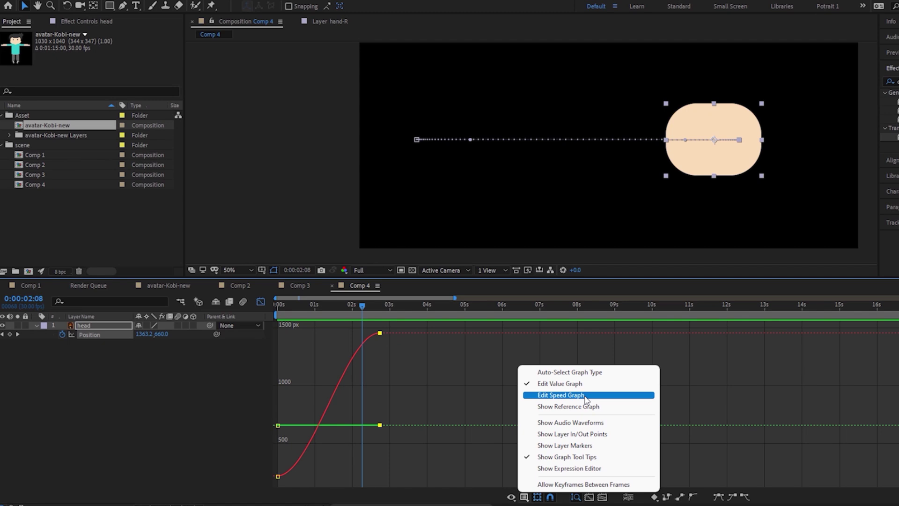
{"action": "left_click", "coordinate": [584, 395]}
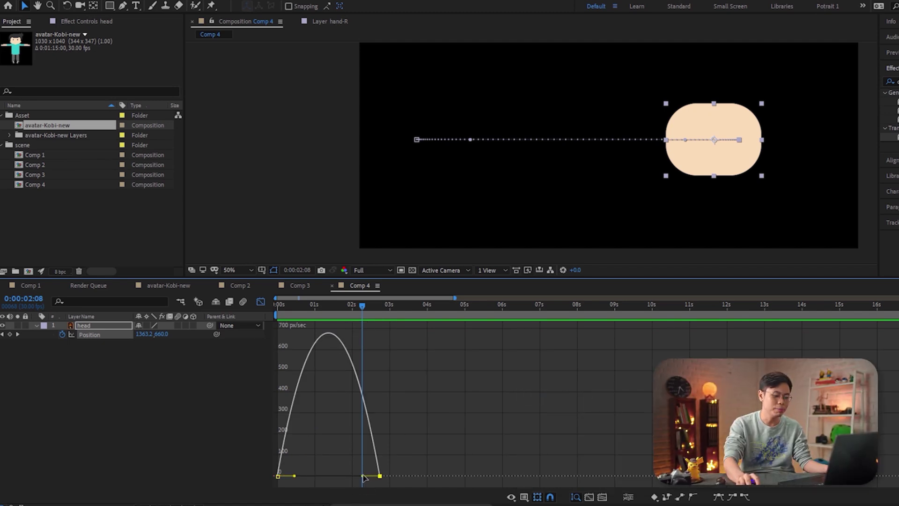
- Lengthen the last keyframe's ease handle so the head's speed peaks at about 0.5 seconds, and preview the fast start
{"action": "left_click_drag", "start_coordinate": [364, 476], "coordinate": [338, 477]}
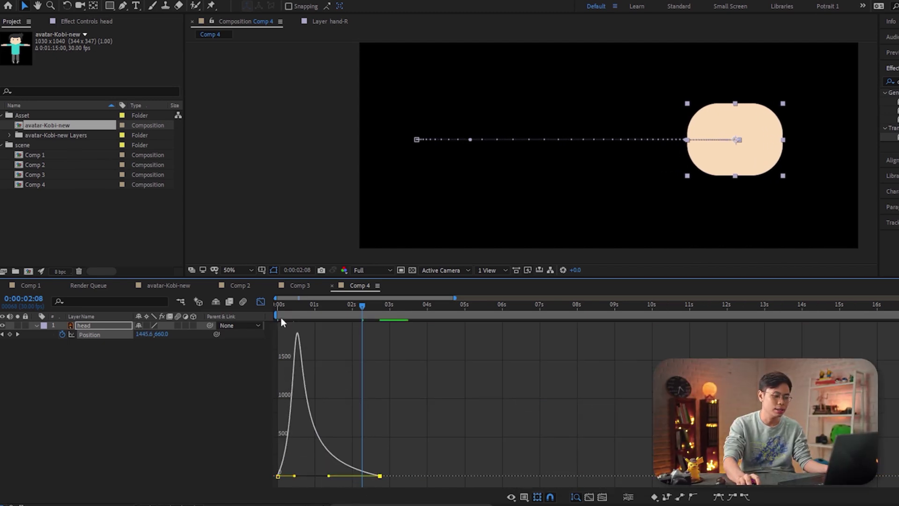
{"action": "key", "text": "Home"}
{"action": "key", "text": "space"}
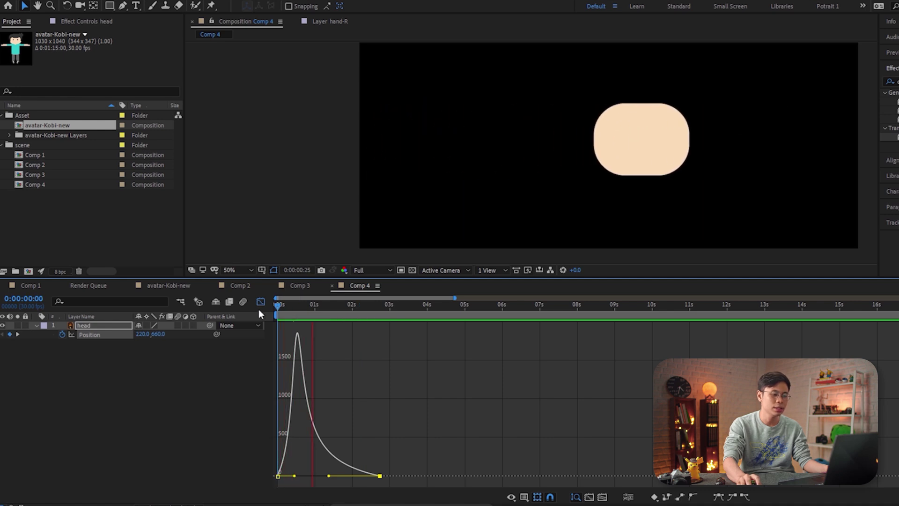
{"action": "key", "text": "space"}
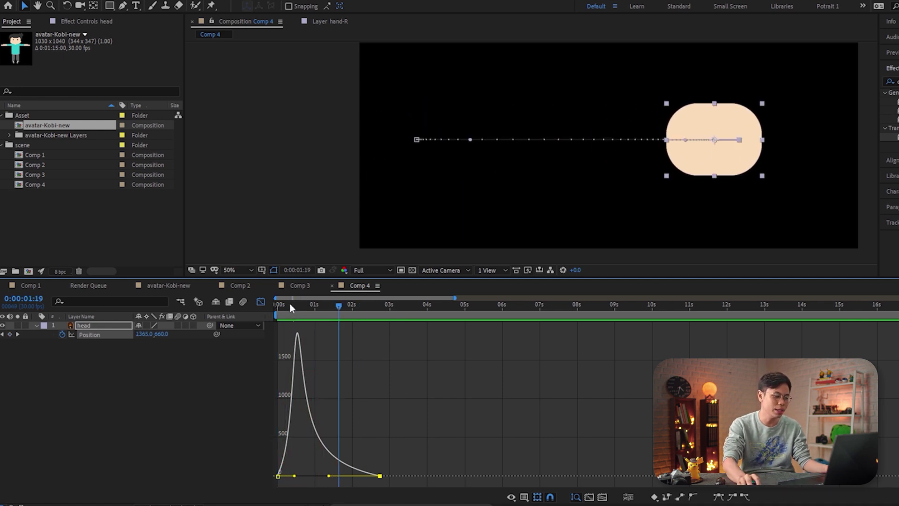
{"action": "key", "text": "Home"}
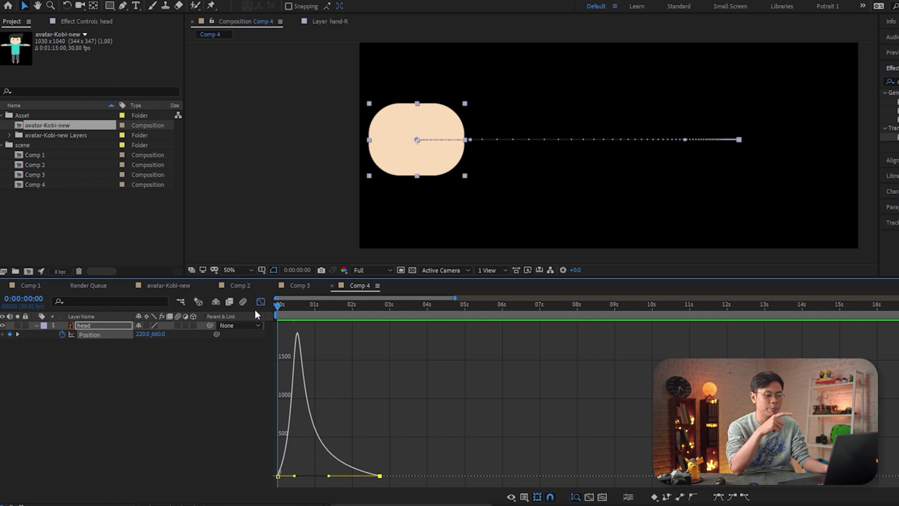
{"action": "key", "text": "space"}
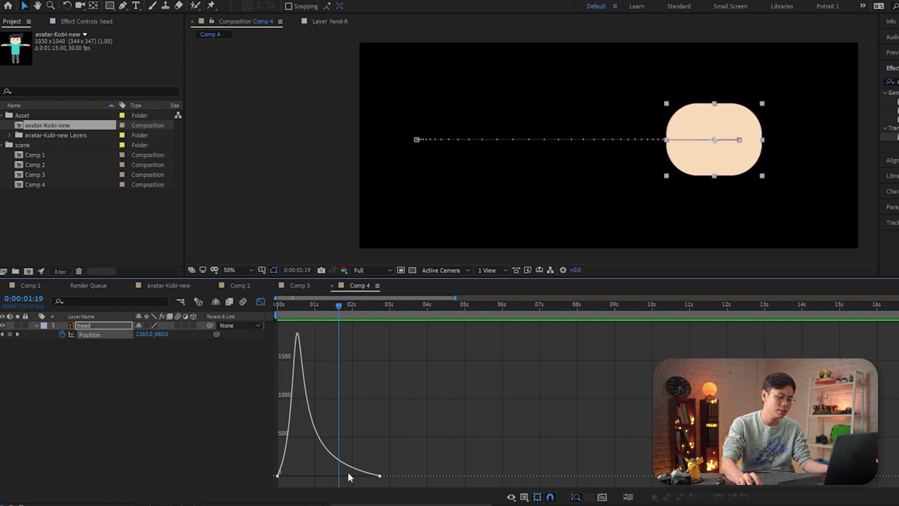
- Shorten the last keyframe's ease handle and lengthen the first one's so speed peaks at about 2.4 seconds, and preview the motion
{"action": "left_click_drag", "start_coordinate": [328, 476], "coordinate": [368, 475]}
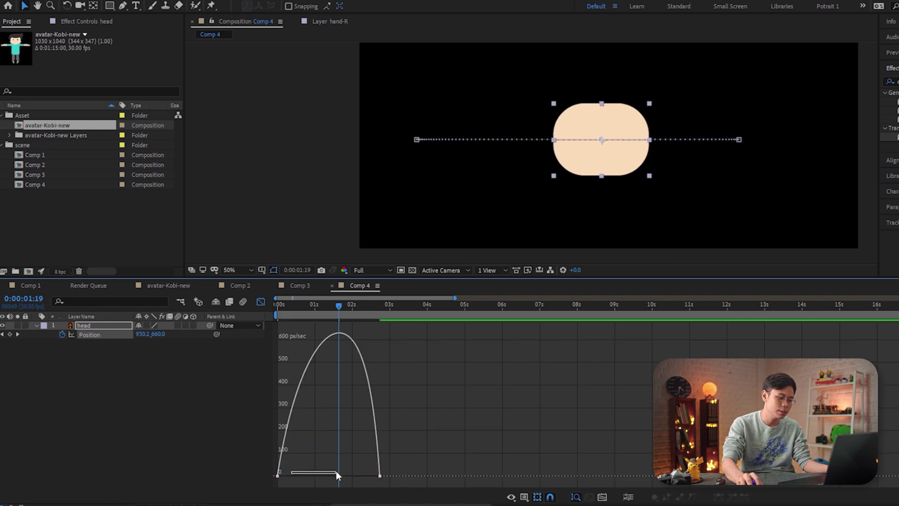
{"action": "left_click_drag", "start_coordinate": [293, 476], "coordinate": [329, 476]}
{"action": "left_click", "coordinate": [276, 304]}
{"action": "key", "text": "space"}
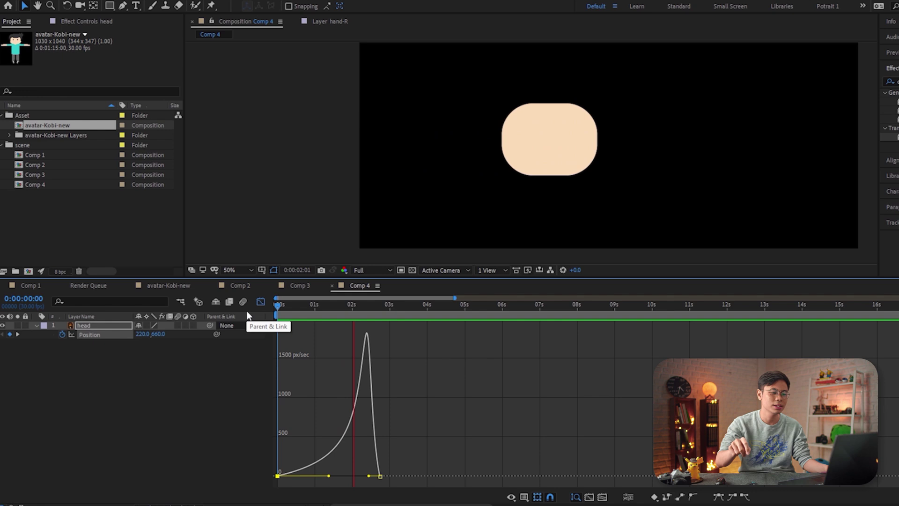
{"action": "key", "text": "space"}
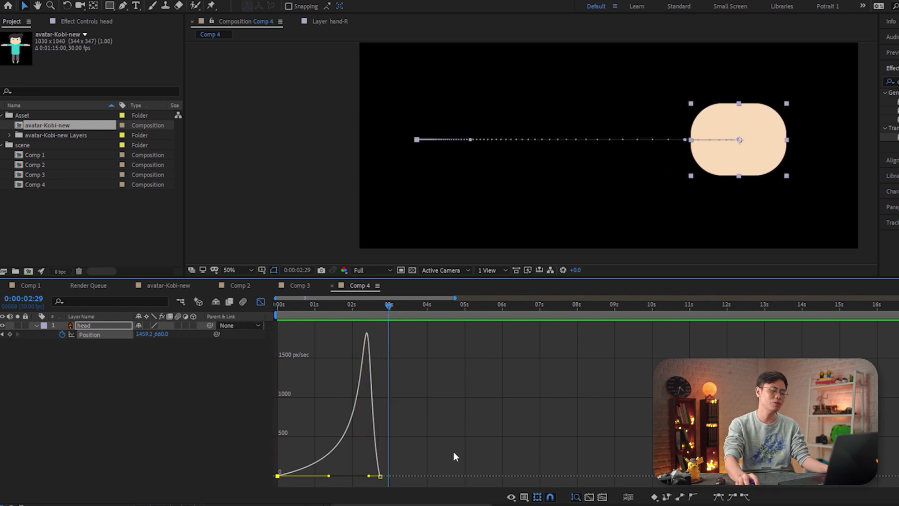
- Raise and lengthen the last Position keyframe's ease handle in the speed graph, and preview the motion from about 1.2 seconds
{"action": "left_click_drag", "start_coordinate": [369, 476], "coordinate": [357, 381]}
{"action": "left_click", "coordinate": [323, 305]}
{"action": "key", "text": "space"}
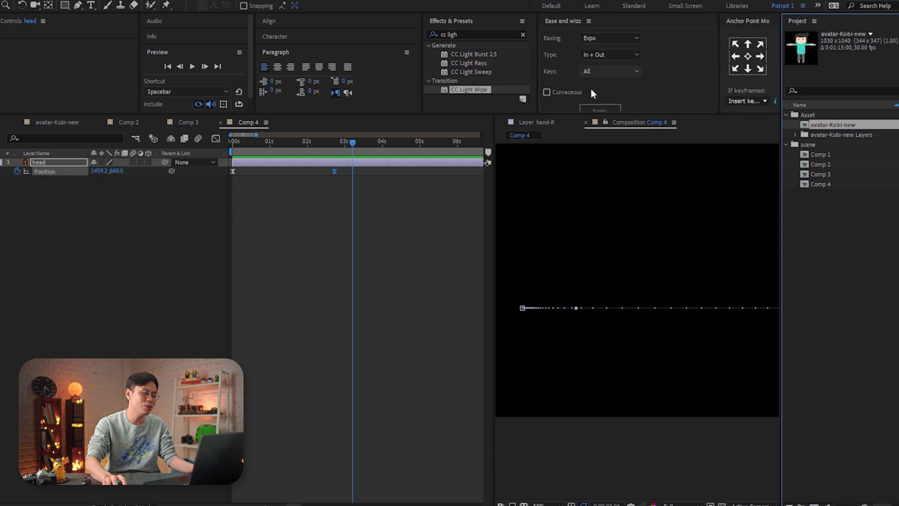
- Switch between the Default and Potrait 1 workspaces to compare their layouts, ending in Default
{"action": "left_click", "coordinate": [471, 323]}
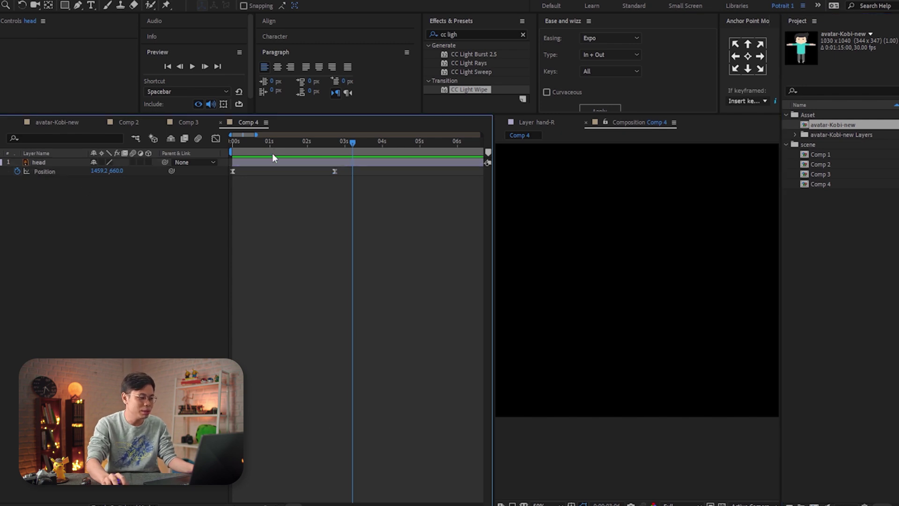
{"action": "left_click", "coordinate": [551, 5]}
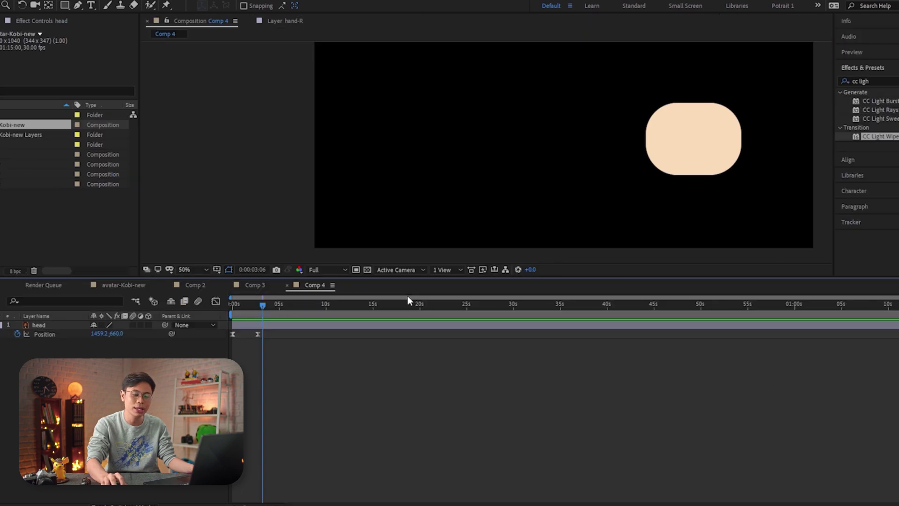
{"action": "left_click", "coordinate": [789, 6]}
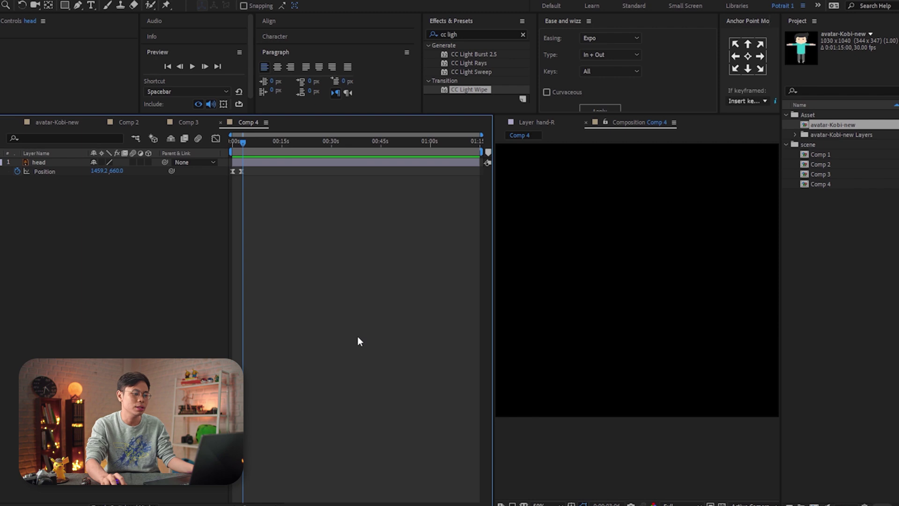
{"action": "left_click", "coordinate": [545, 7]}
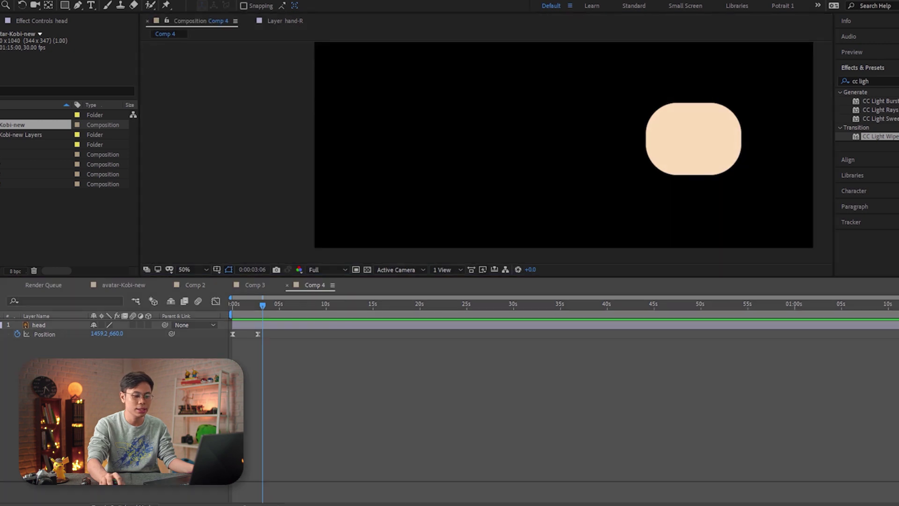
{"action": "scroll", "coordinate": [668, 155], "scroll_direction": "down", "scroll_amount": 2}
{"action": "scroll", "coordinate": [691, 162], "scroll_direction": "up", "scroll_amount": 2}
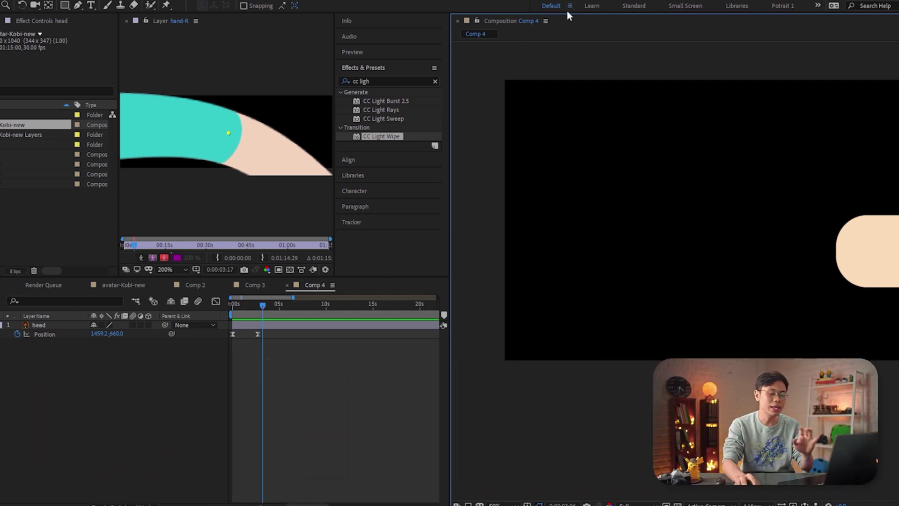
- Rearrange the workspace by docking the Audio panel beside the Composition panel and moving the Preview panel out of the stack
{"action": "left_click", "coordinate": [551, 12]}
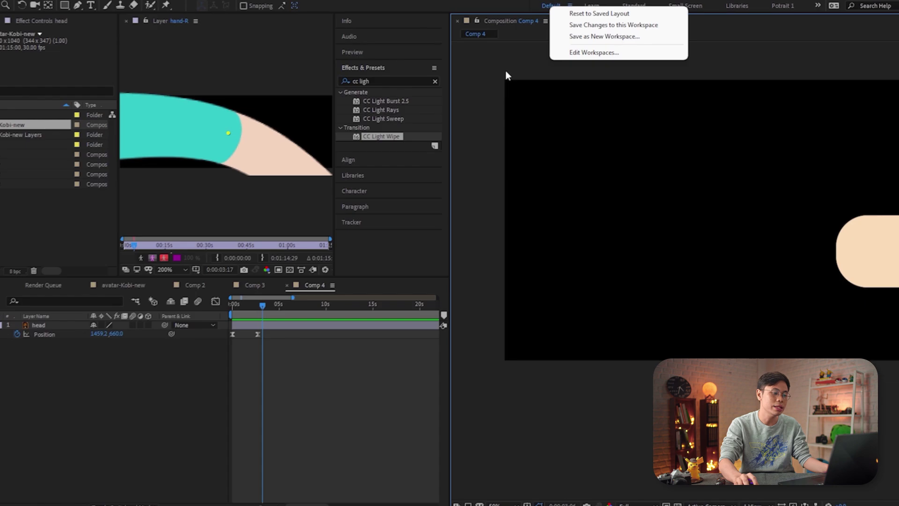
{"action": "key", "text": "Escape"}
{"action": "left_click", "coordinate": [347, 35]}
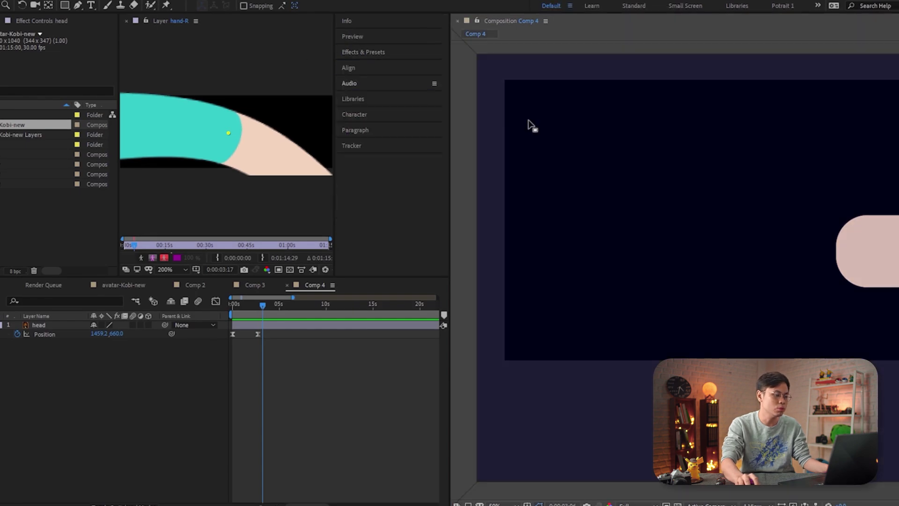
{"action": "left_click", "coordinate": [375, 52]}
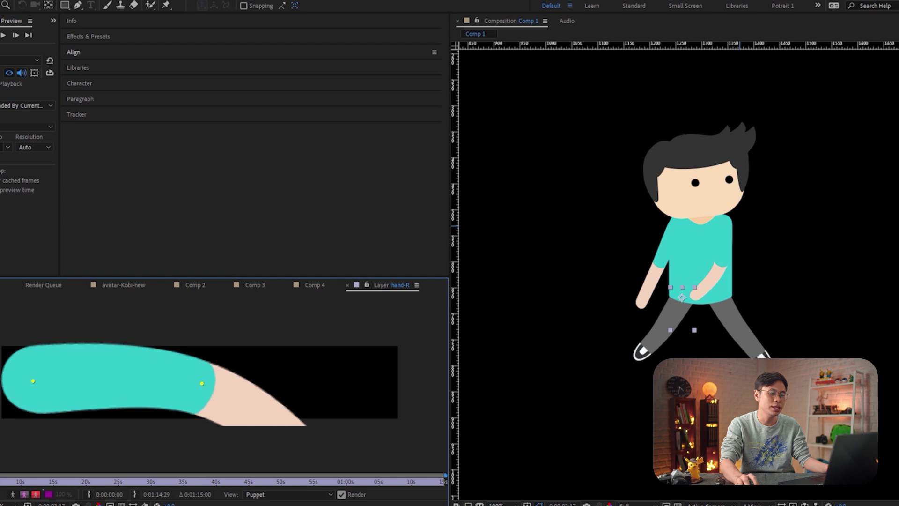
- Reset the Default workspace to its saved layout
{"action": "right_click", "coordinate": [552, 5]}
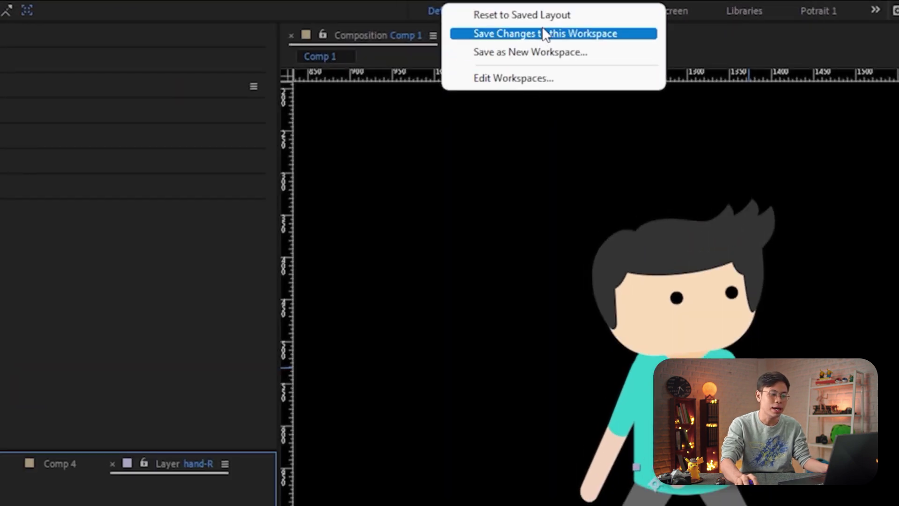
{"action": "left_click", "coordinate": [549, 17]}
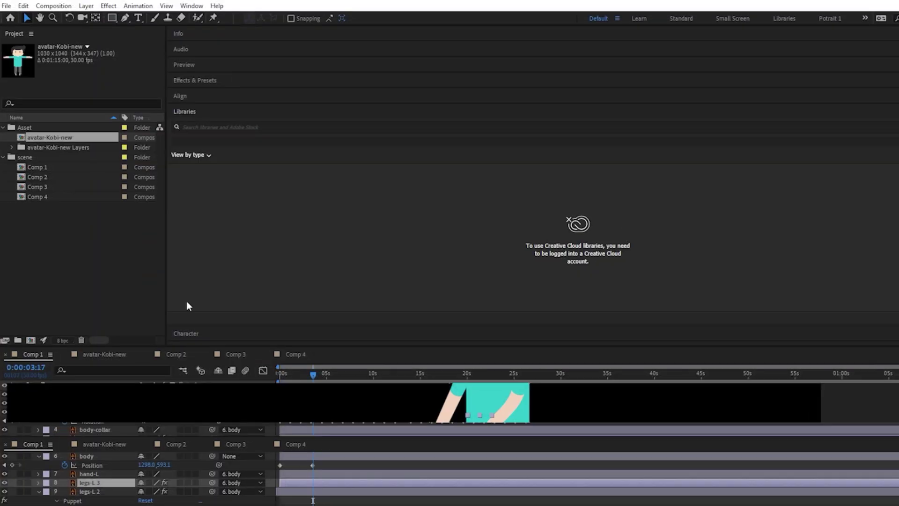
- Close the Composition panel showing Comp 1
{"action": "left_click", "coordinate": [6, 354]}
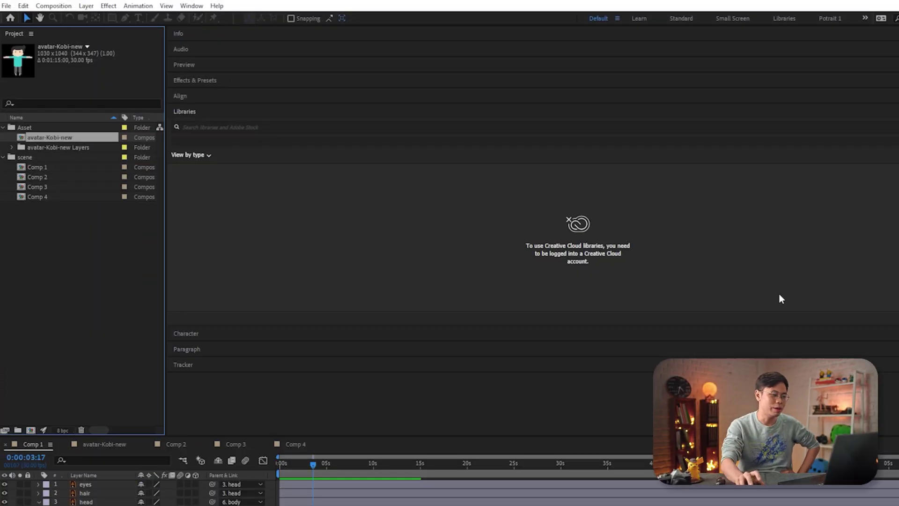
{"action": "left_click", "coordinate": [609, 19]}
- Show the Composition panel for Comp 1 again and enlarge it to reveal more of the character
{"action": "left_click", "coordinate": [192, 6]}
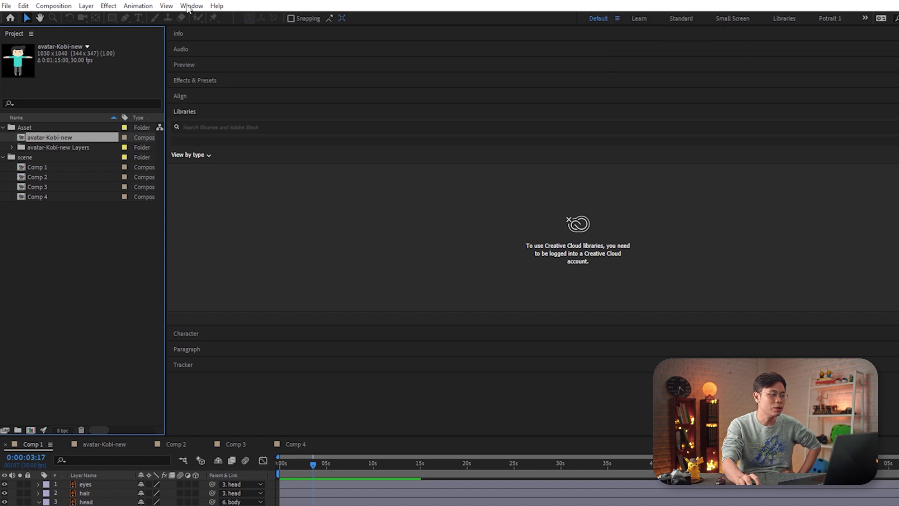
{"action": "left_click", "coordinate": [192, 5]}
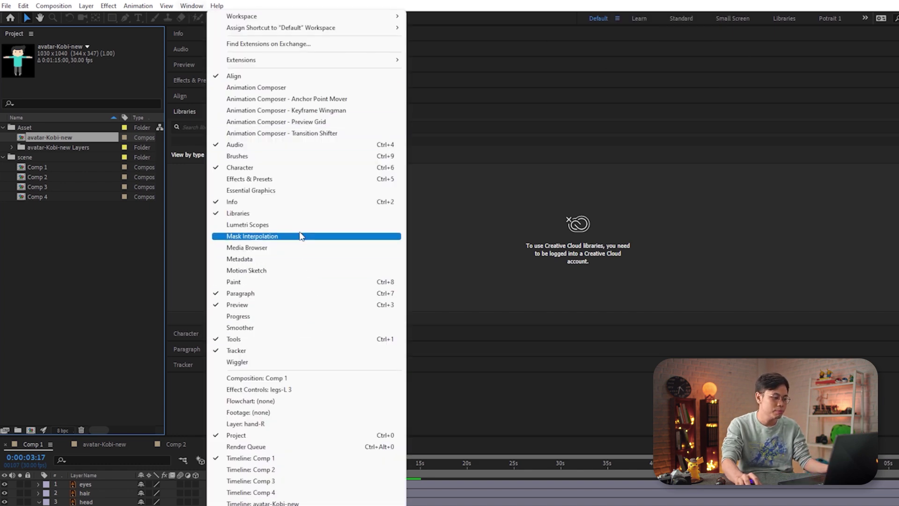
{"action": "left_click", "coordinate": [322, 381]}
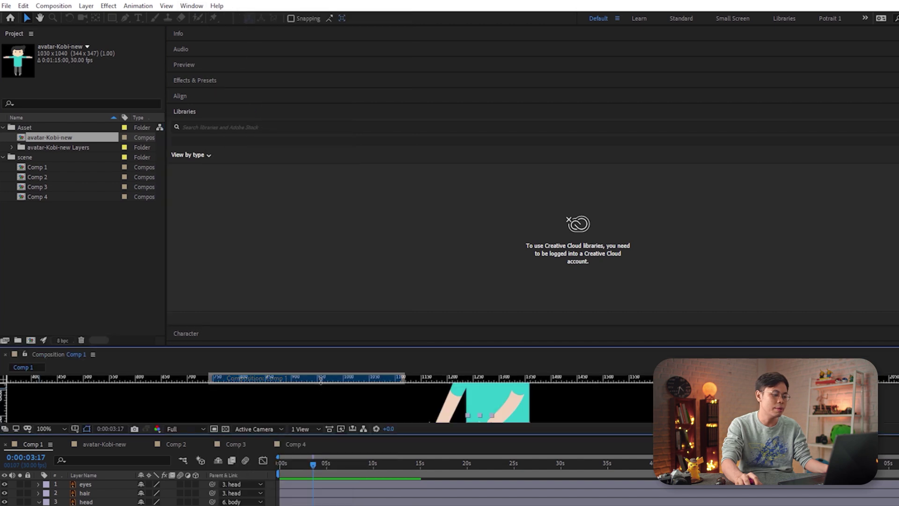
{"action": "left_click_drag", "start_coordinate": [323, 345], "coordinate": [312, 176]}
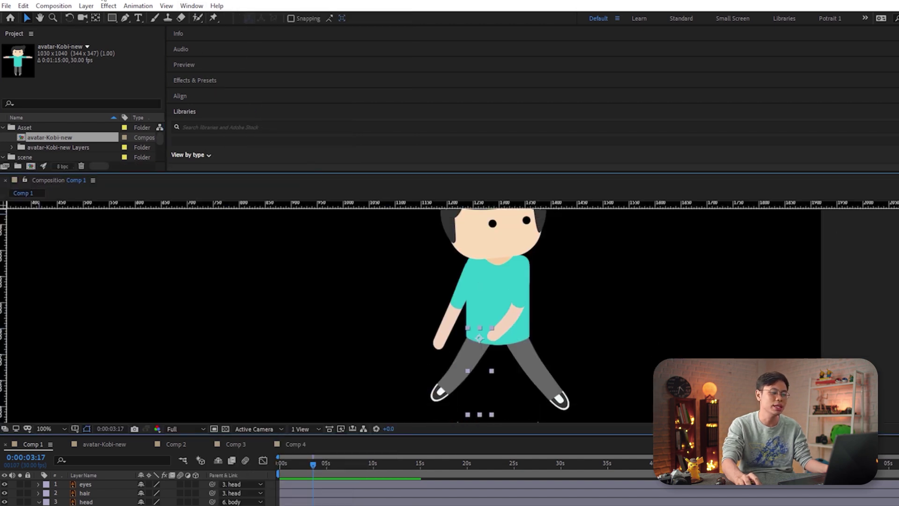
- Bring up the list of available panels to review which ones can be shown or hidden
{"action": "left_click", "coordinate": [150, 8]}
{"action": "mouse_move", "coordinate": [189, 6]}
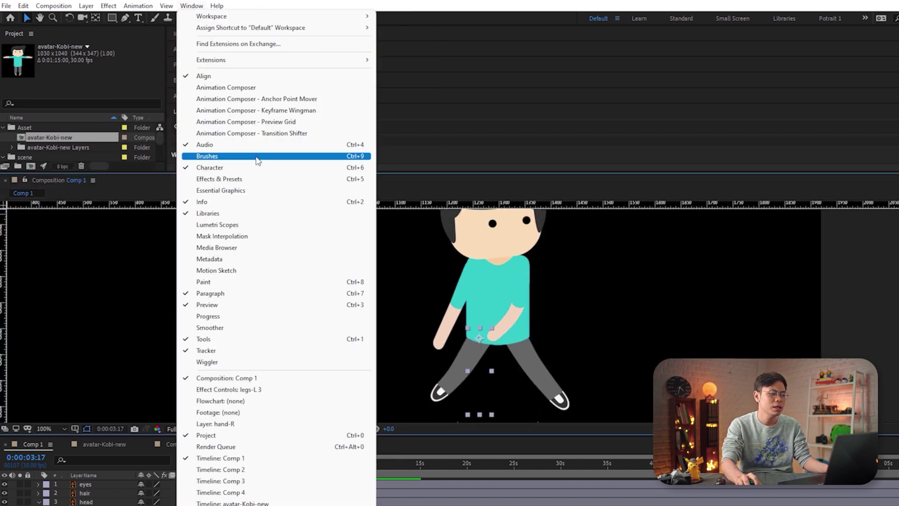